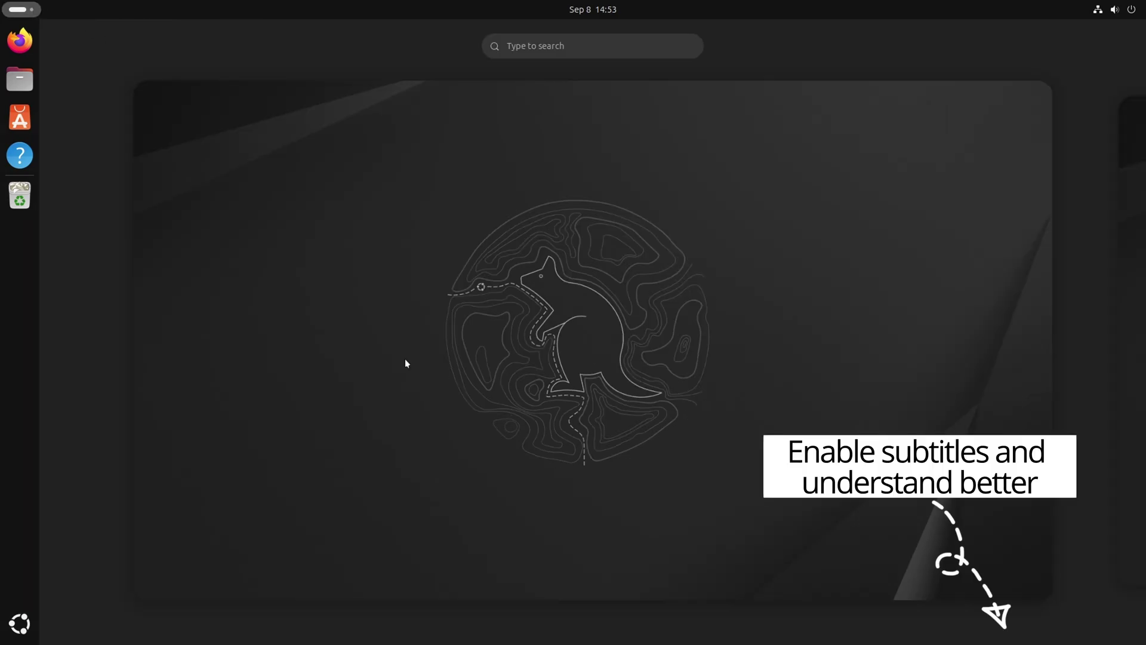
# Open the Activities overview, then the grid of all installed applications
pyautogui.click(405, 363)
pyautogui.click(21, 623)
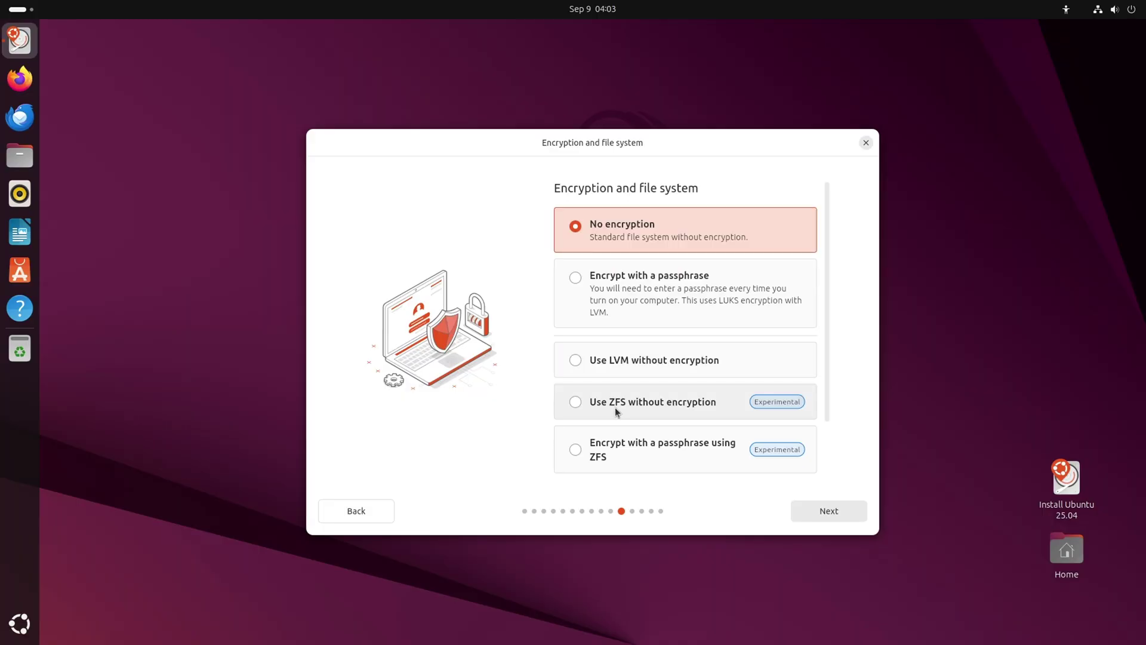
pyautogui.scroll(-3, 614, 407)
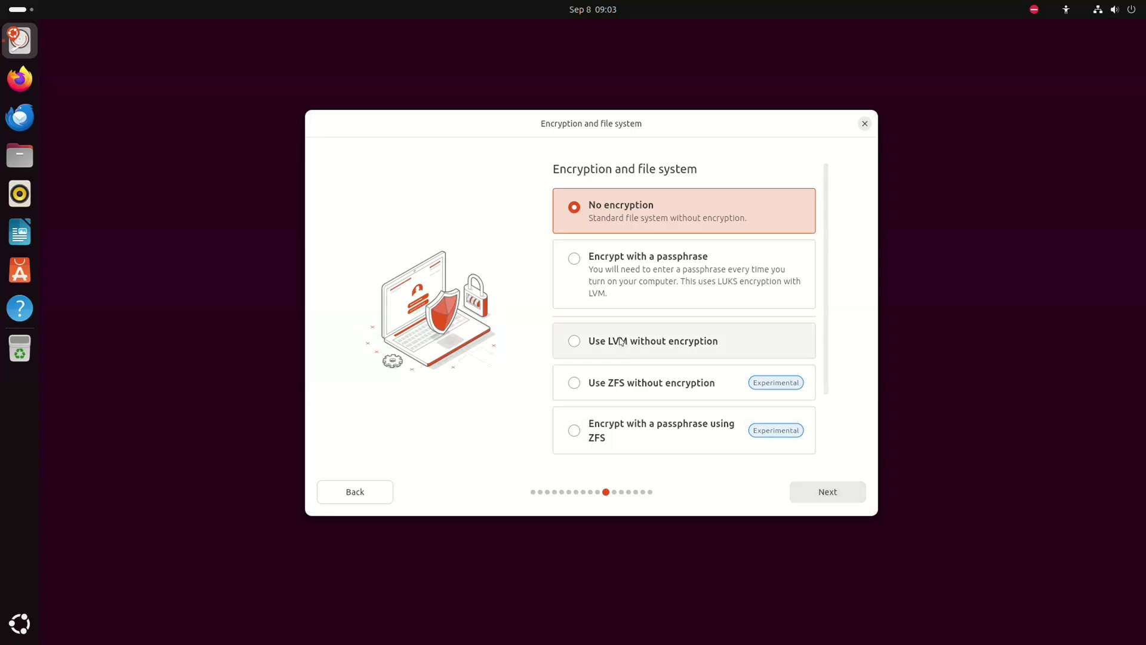
pyautogui.scroll(-5, 618, 340)
# Choose hardware-backed encryption that requires a startup passphrase, then enter and confirm the passphrase
pyautogui.click(627, 403)
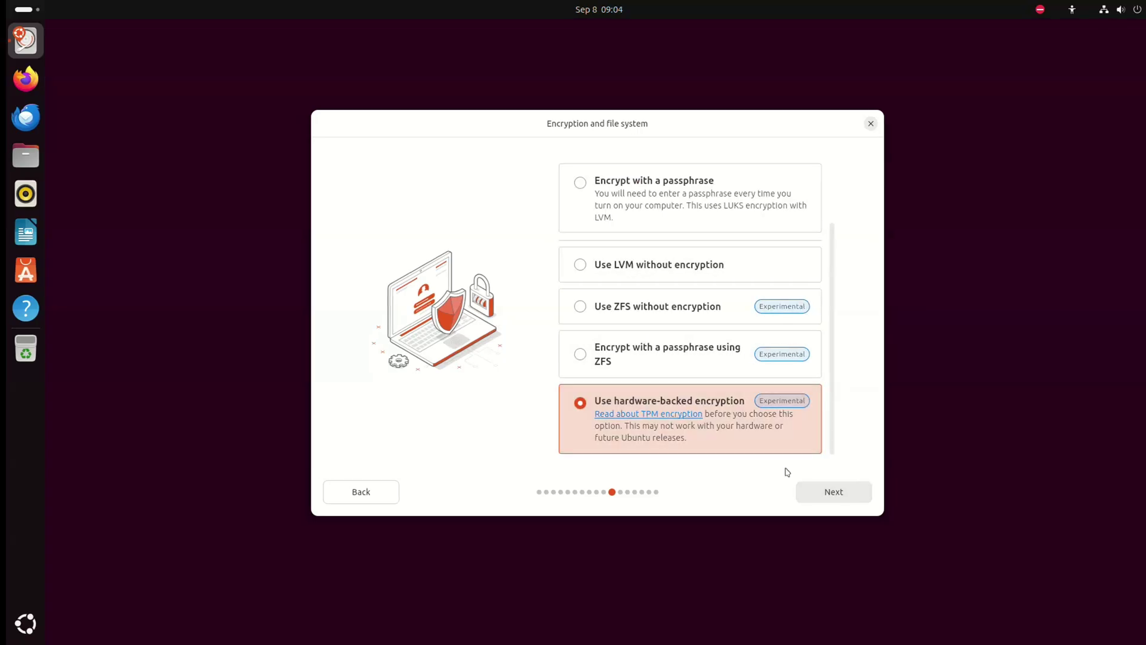
pyautogui.click(834, 492)
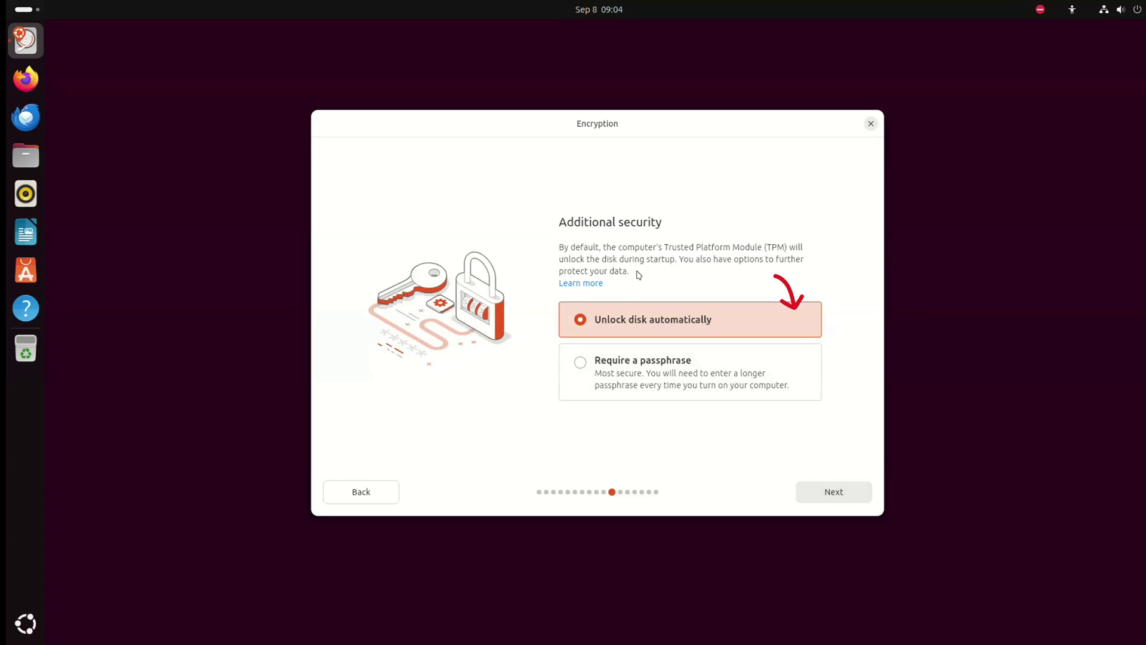
pyautogui.click(630, 372)
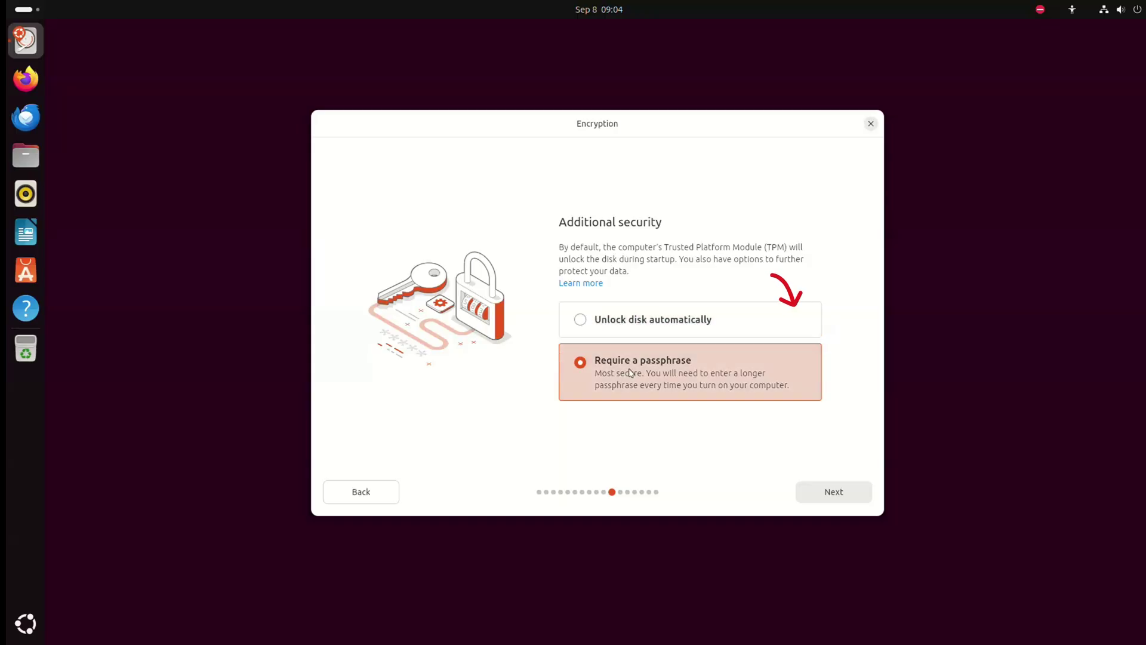
pyautogui.click(621, 319)
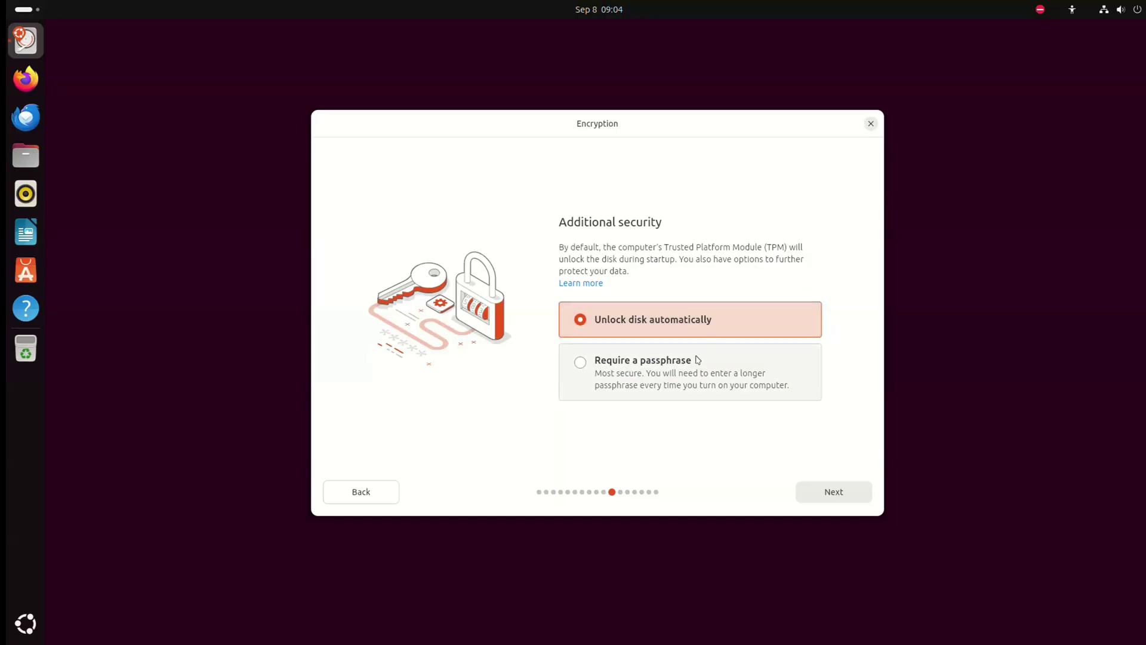
pyautogui.click(640, 371)
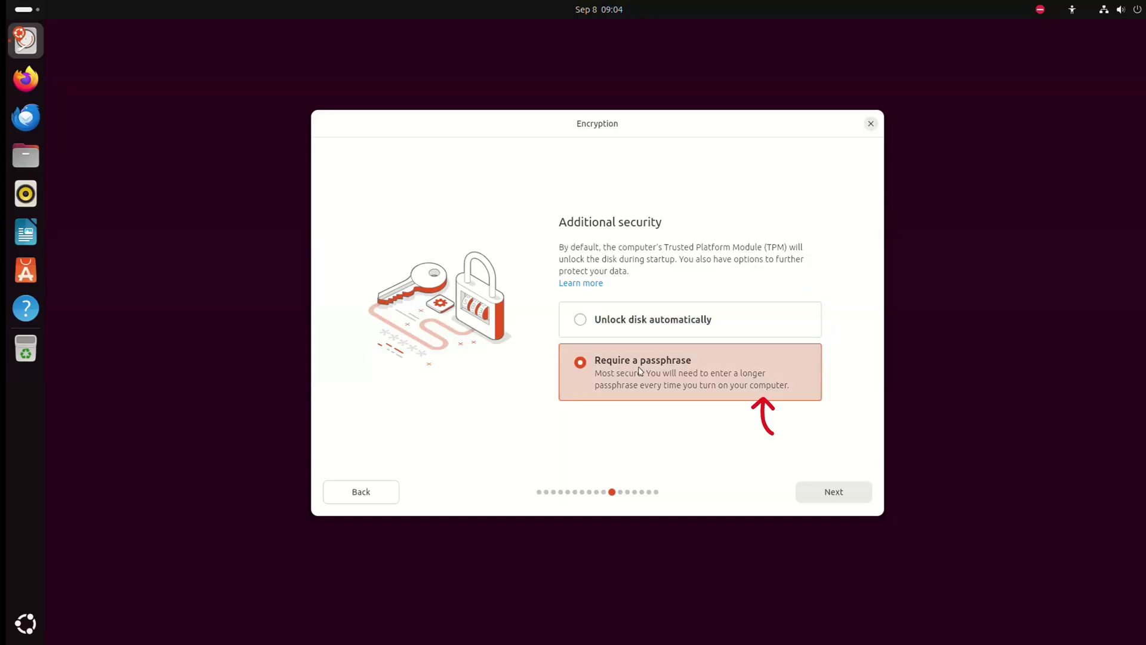
pyautogui.click(835, 492)
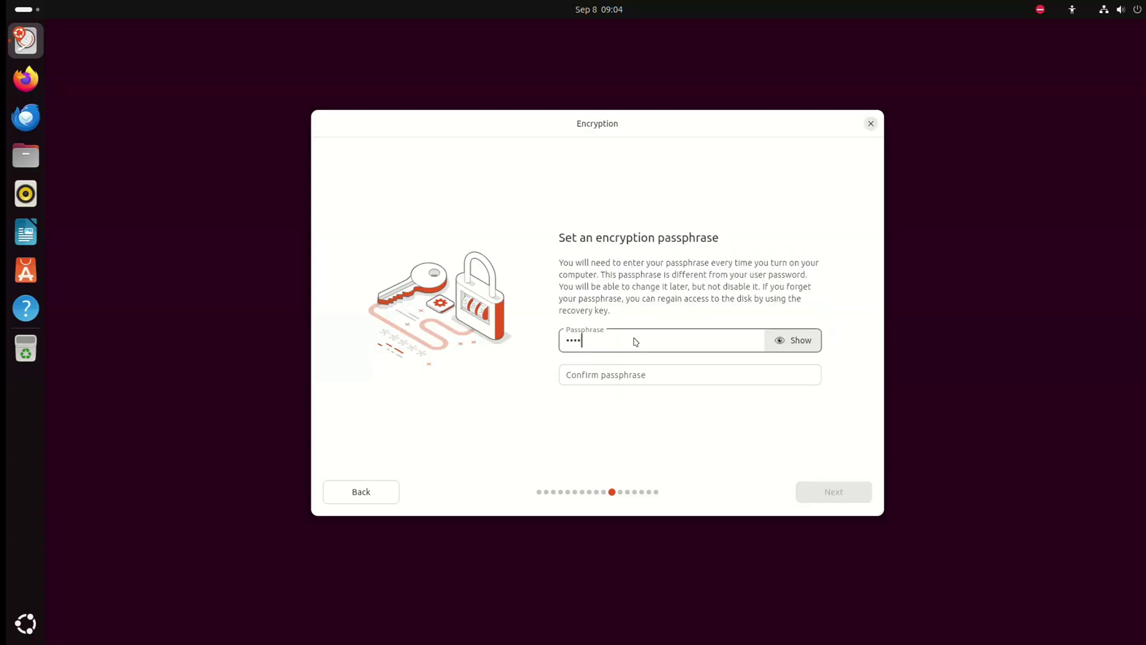
pyautogui.write('******')
pyautogui.click(617, 385)
pyautogui.write('**********')
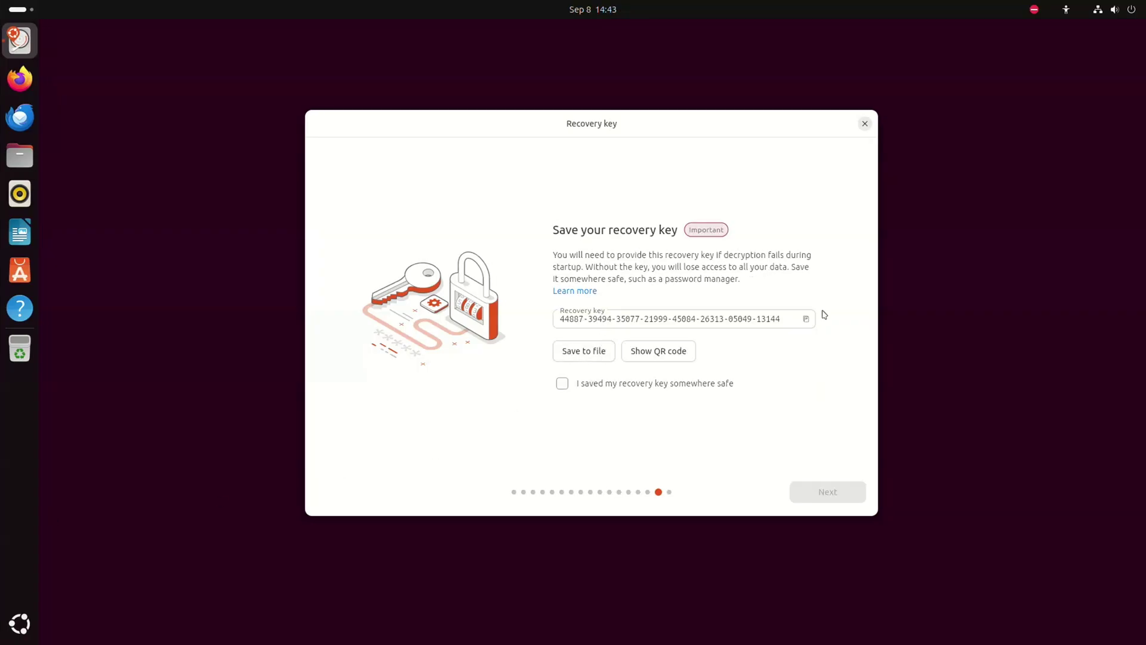
# Copy the recovery key to the clipboard and save it to a file
pyautogui.click(806, 320)
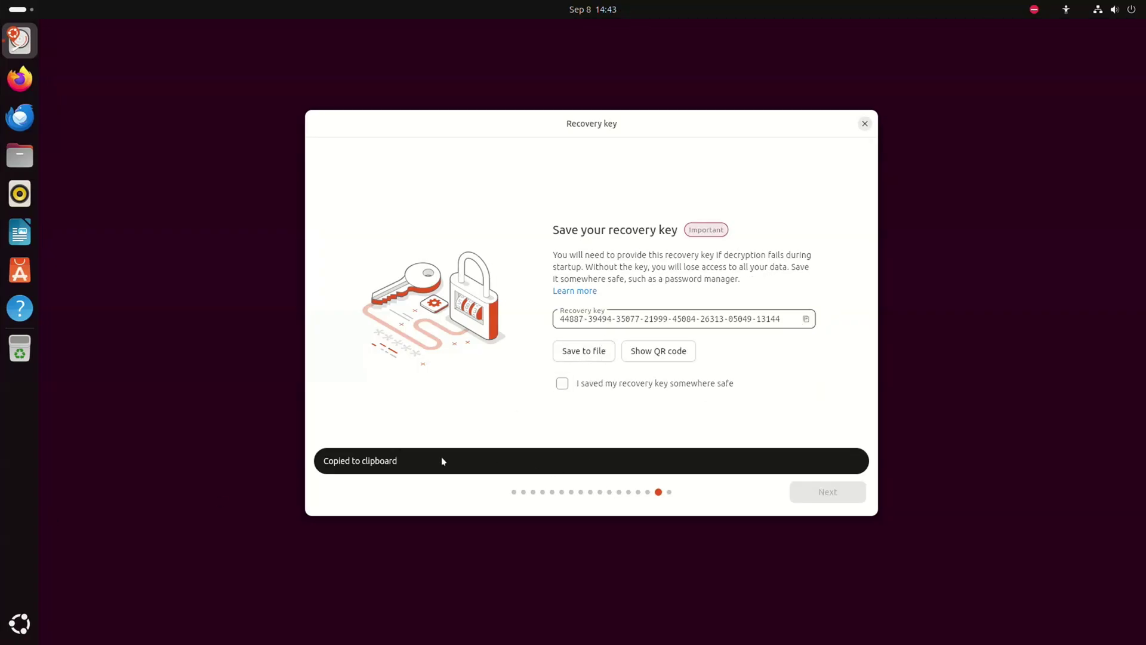
pyautogui.click(592, 351)
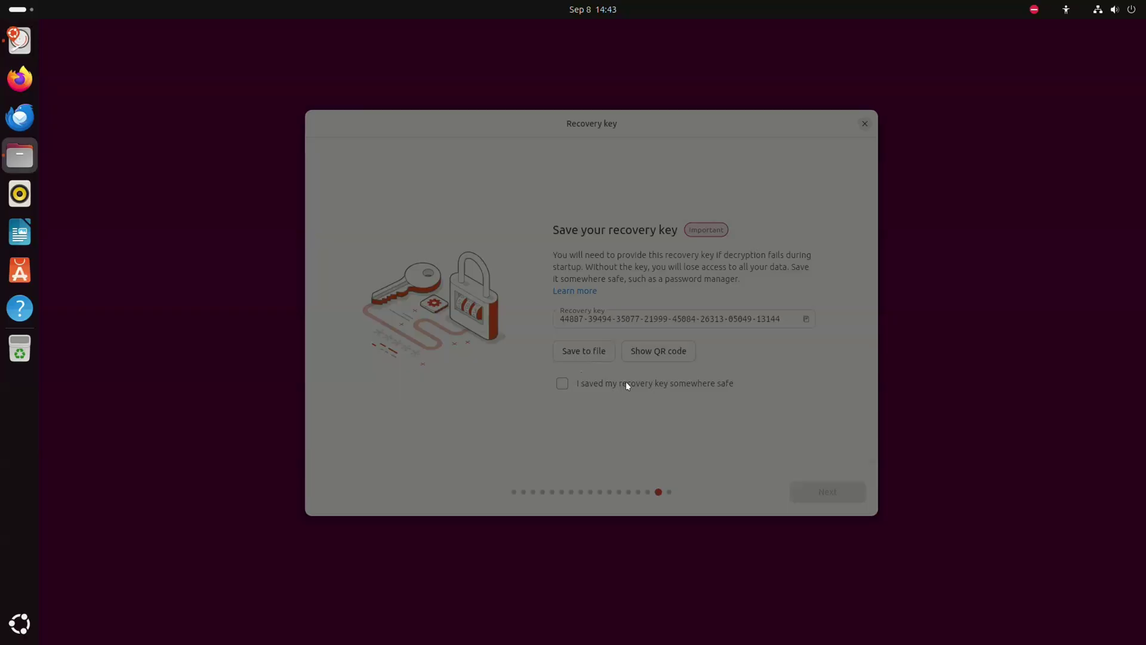
pyautogui.click(840, 477)
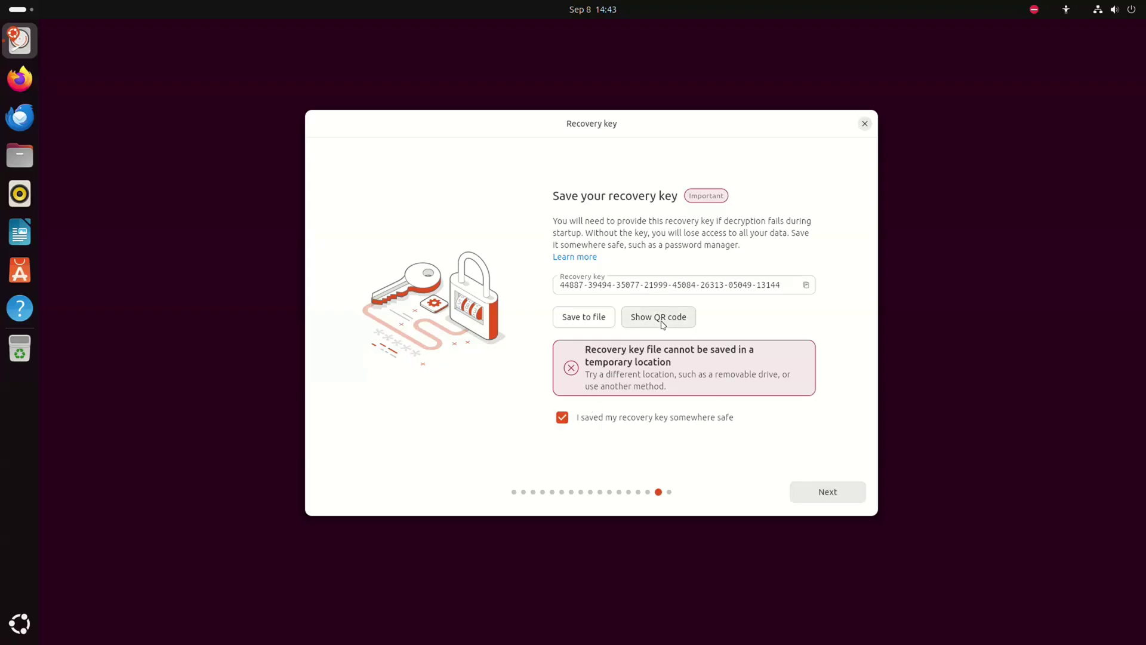
# View the recovery key as a QR code, close it, and finish the installer
pyautogui.click(662, 324)
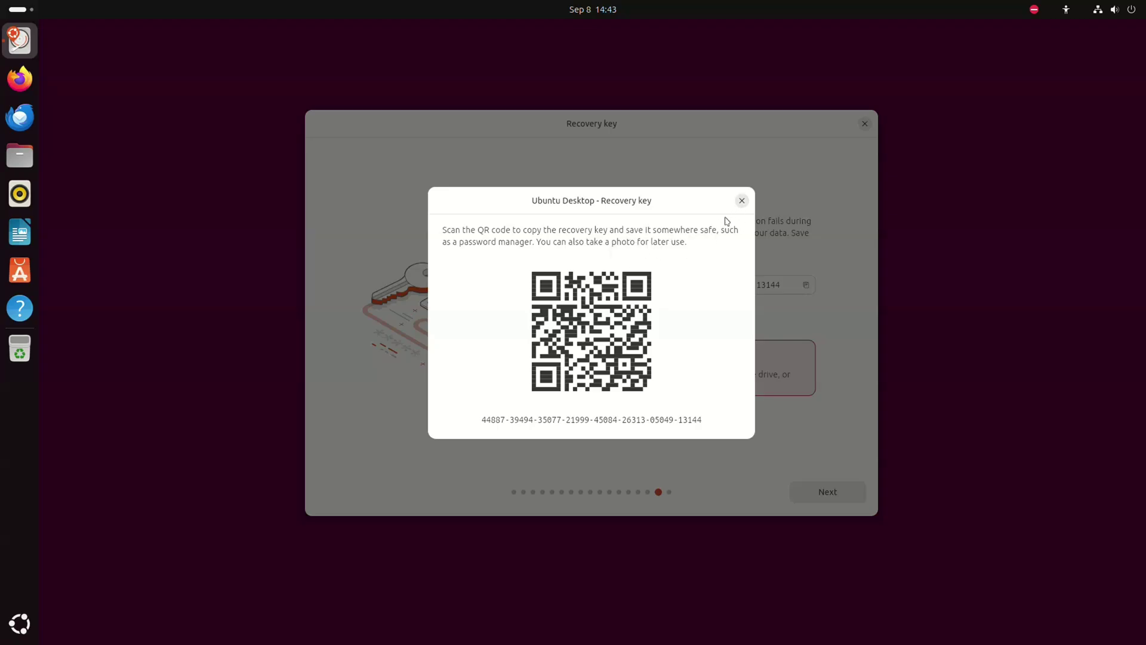
pyautogui.click(742, 201)
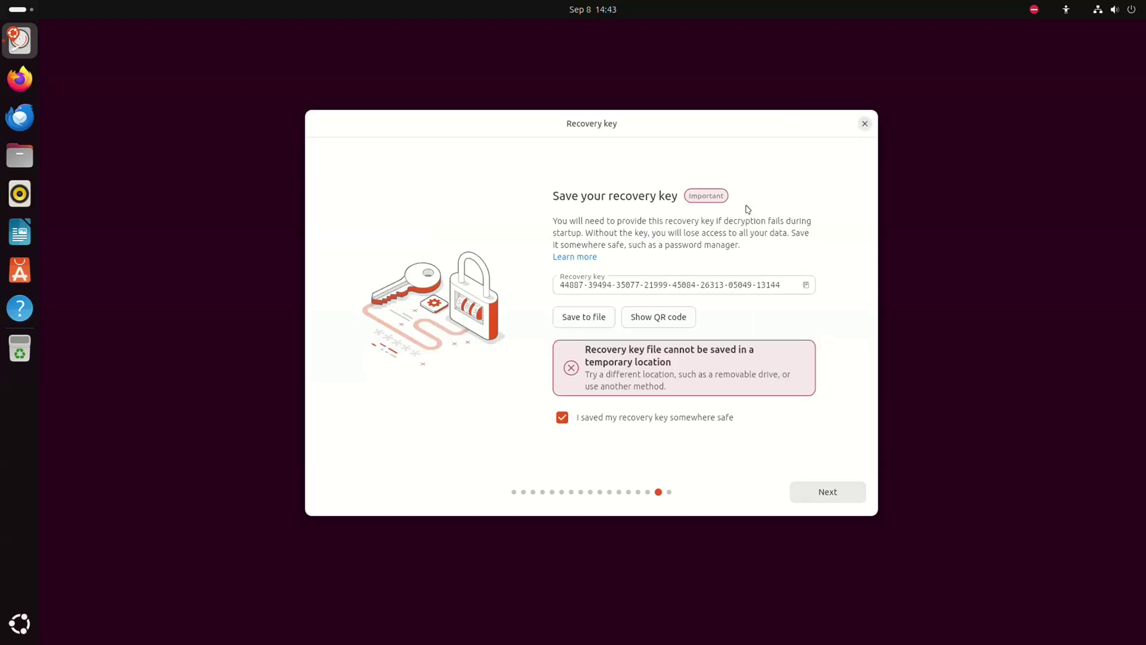
pyautogui.click(827, 492)
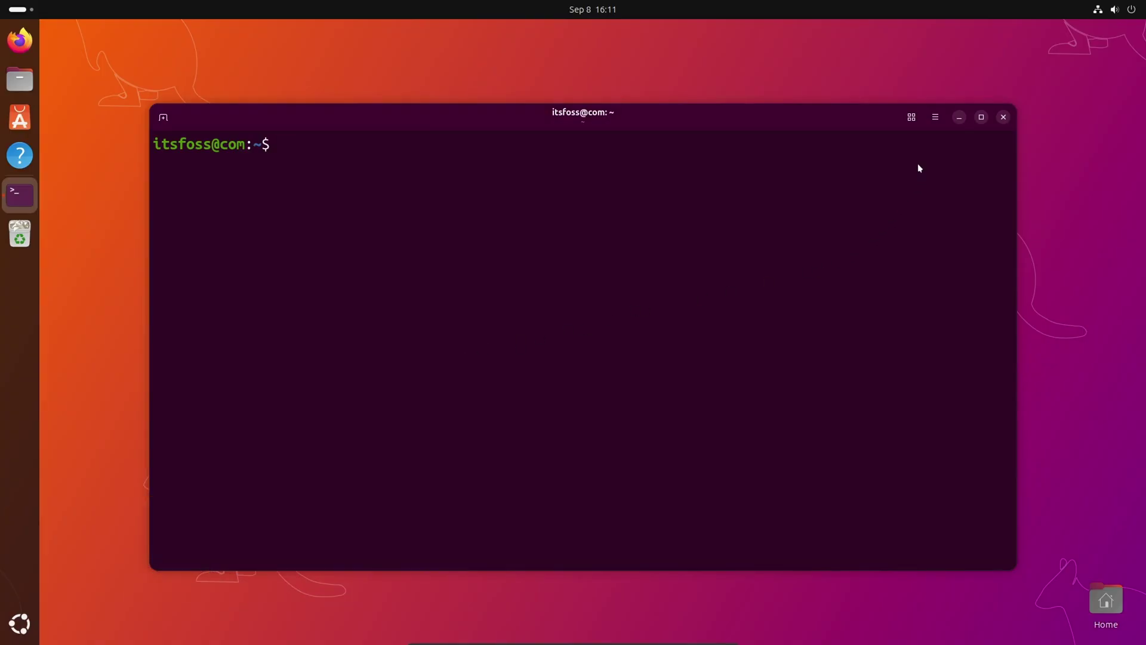
# Add two new terminal tabs from the main menu, then reopen the menu
pyautogui.click(932, 117)
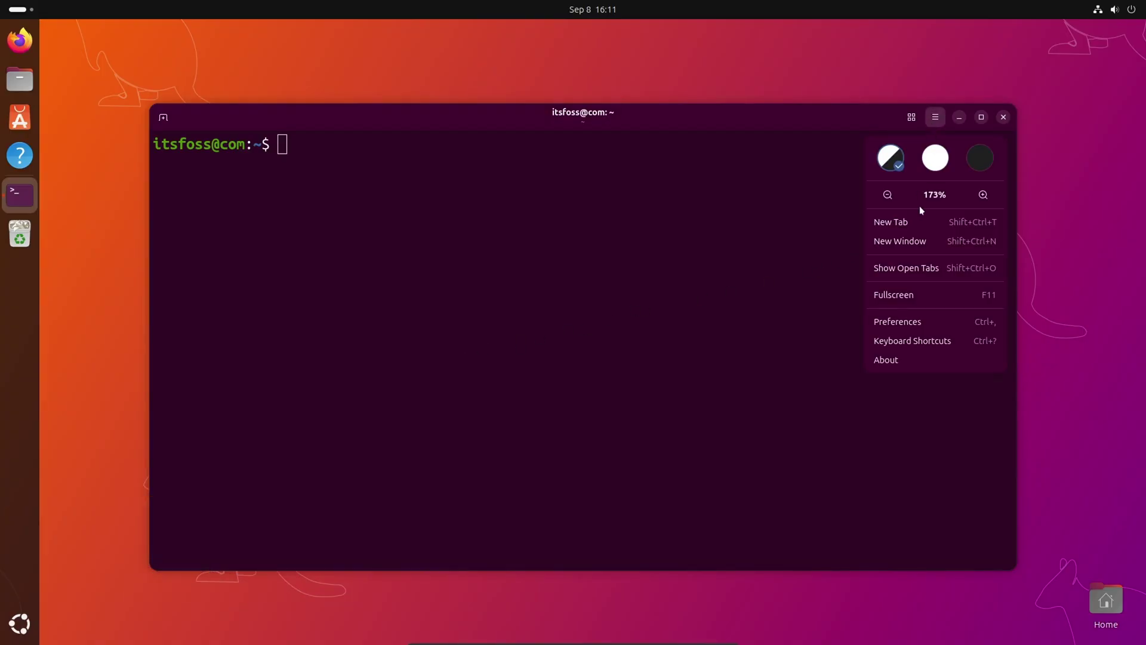
pyautogui.click(912, 221)
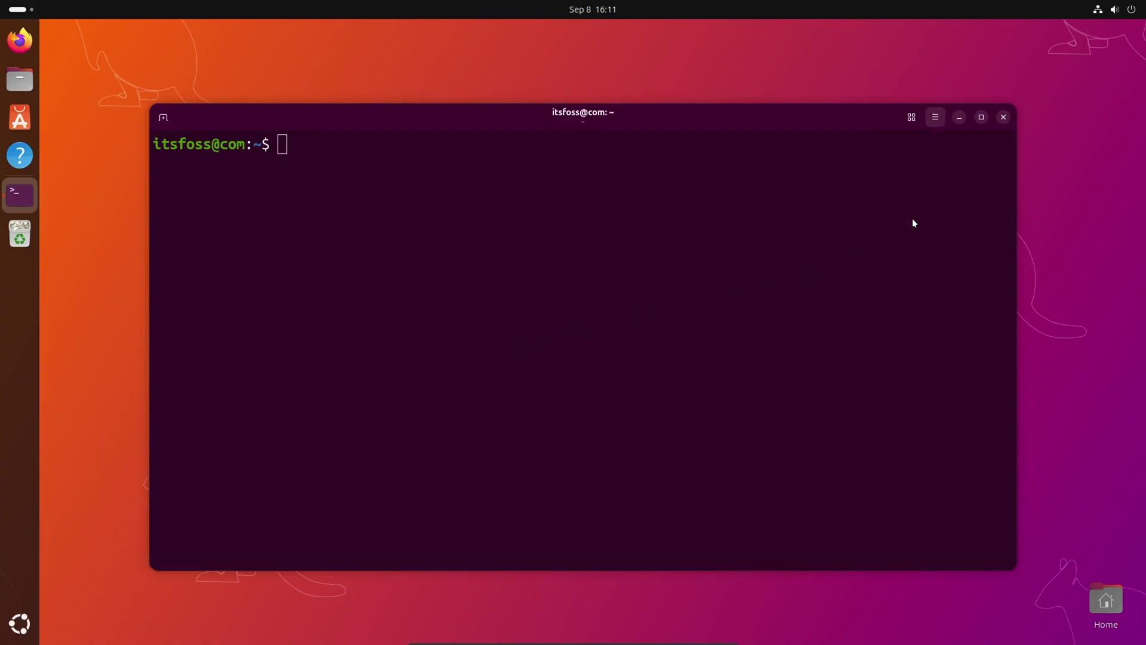
pyautogui.click(932, 118)
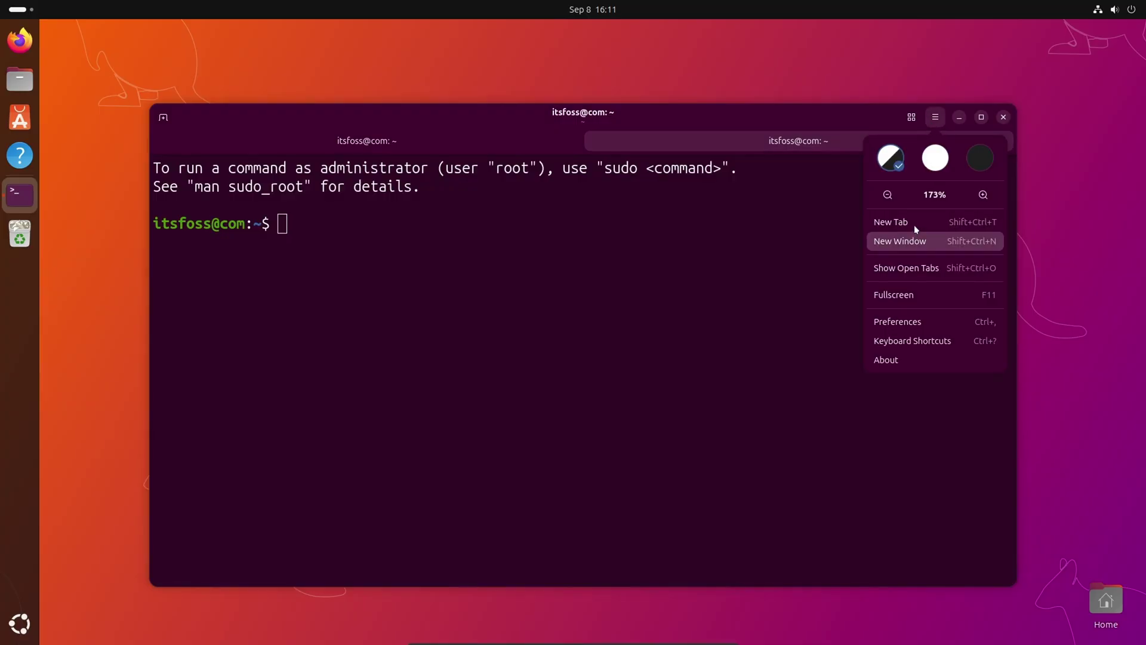
pyautogui.click(913, 225)
pyautogui.click(934, 119)
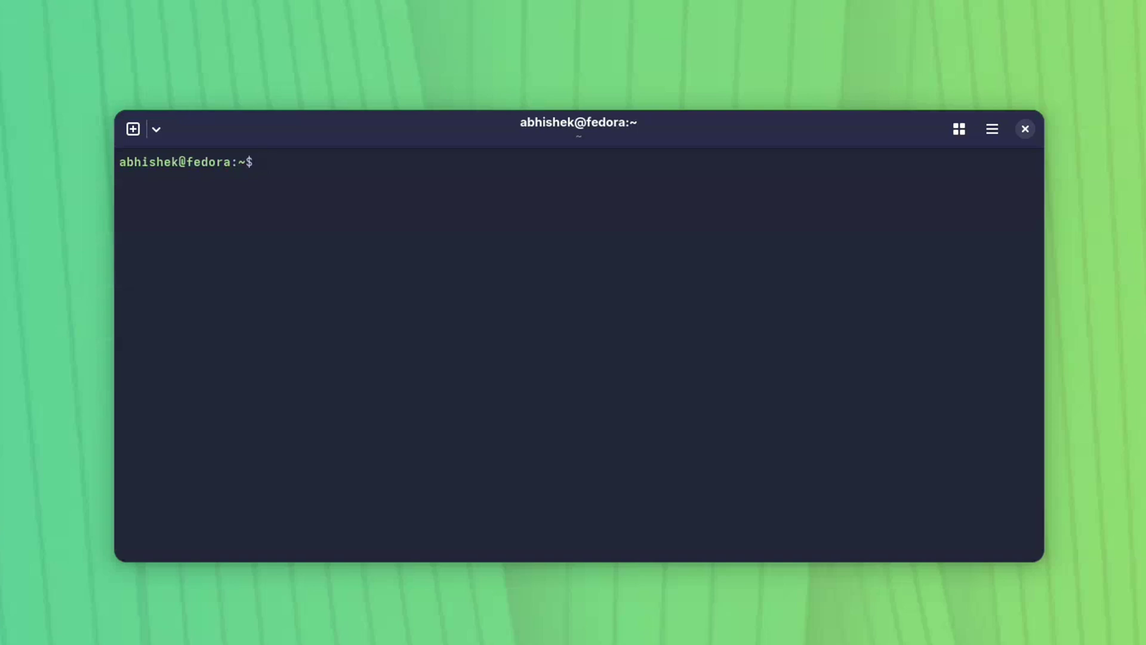
# Open container tabs for alpine-2 and lucid_benz, then return to the middle tab
pyautogui.click(156, 128)
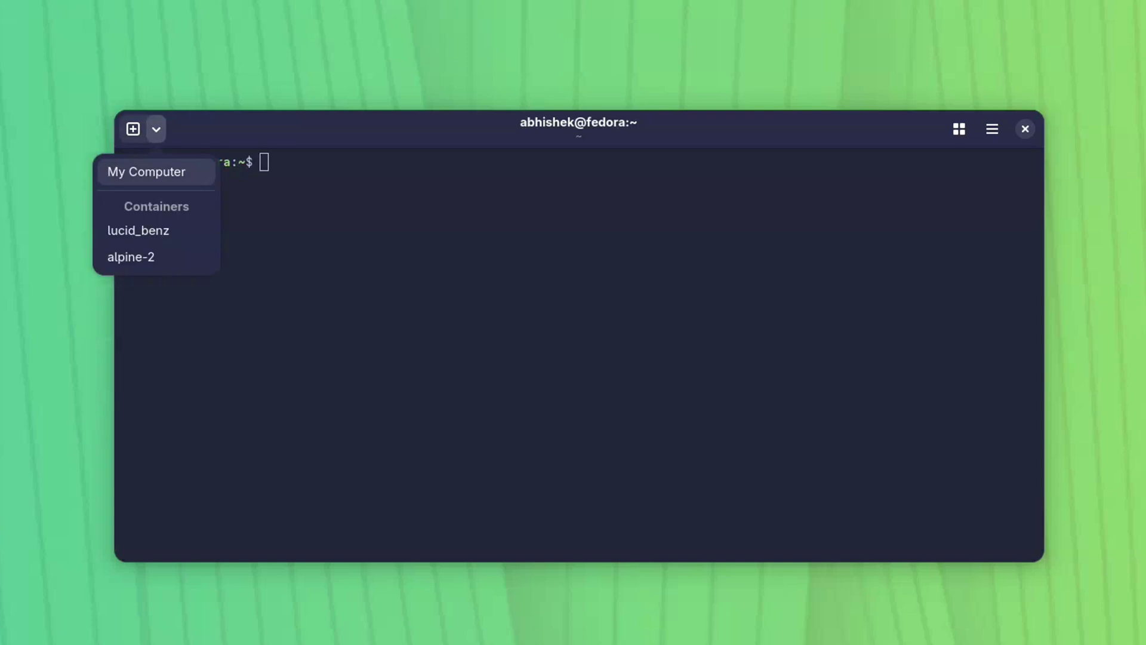
pyautogui.press('Down')
pyautogui.press('Down')
pyautogui.press('Return')
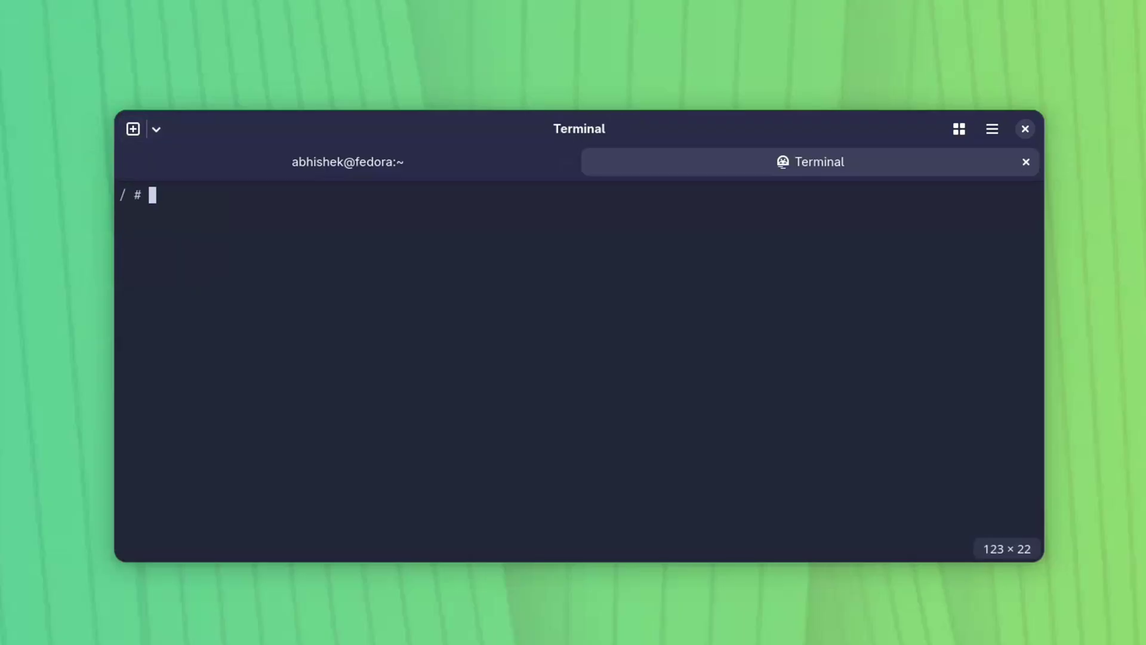
pyautogui.click(156, 128)
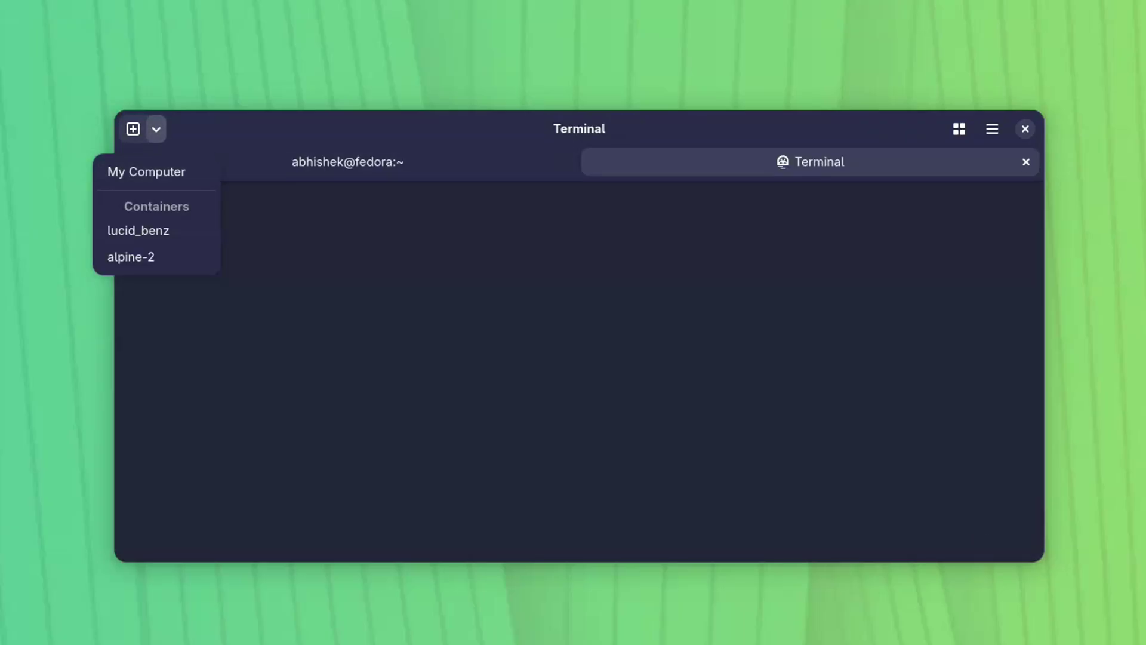
pyautogui.press('Down')
pyautogui.press('Return')
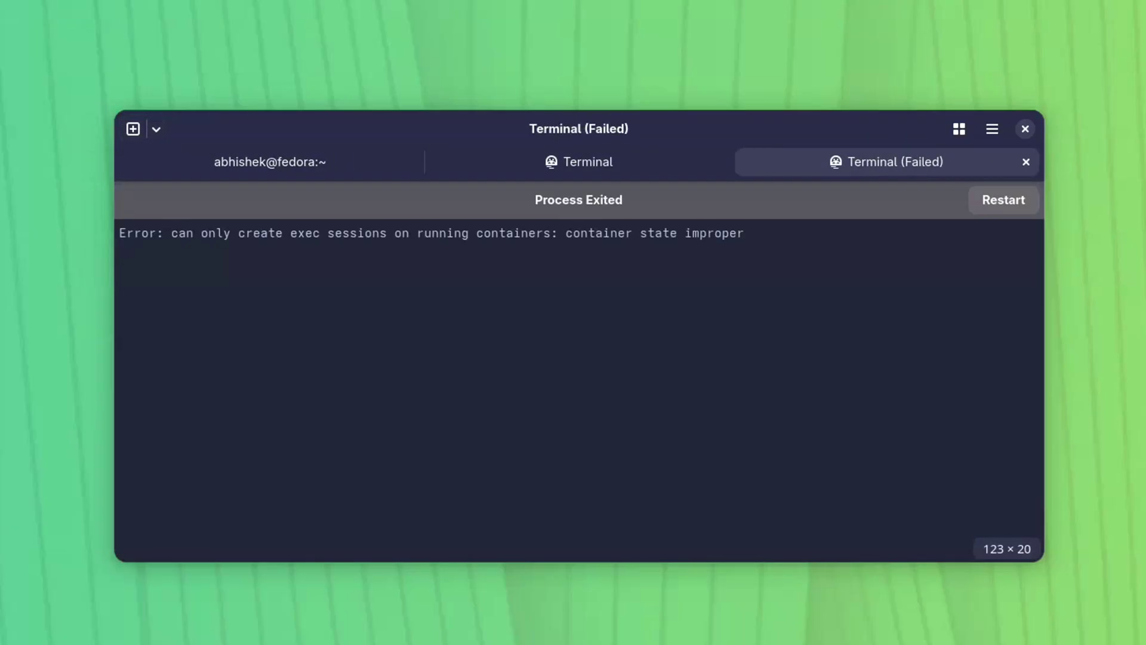
pyautogui.click(579, 161)
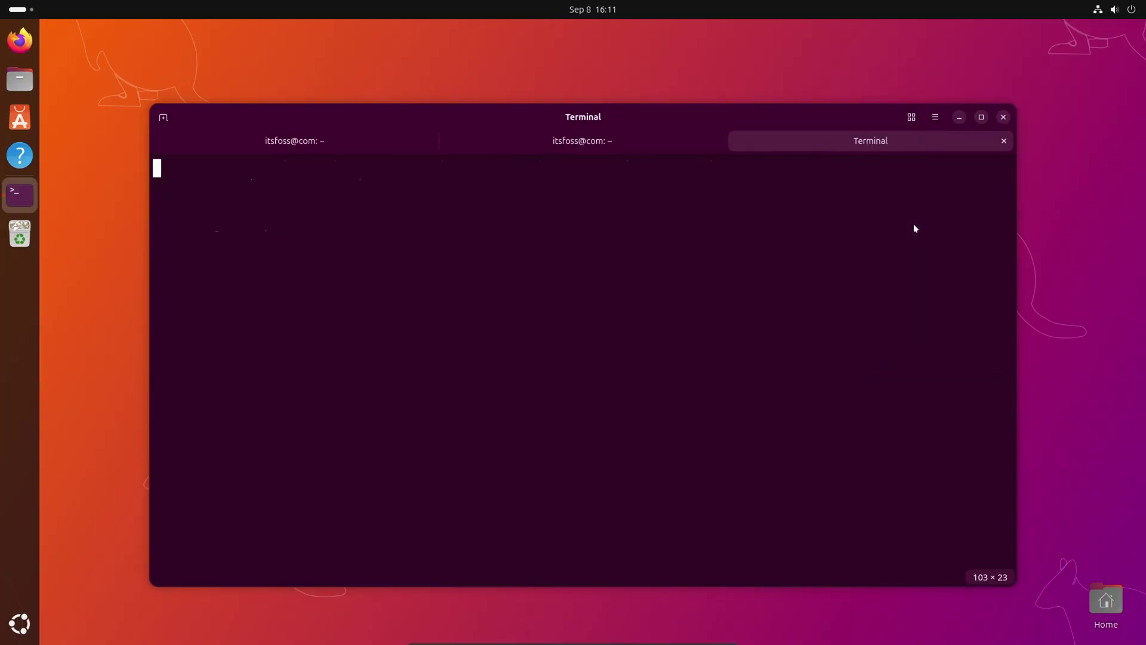
# Make the first shell tab active, with the main menu reopened afterwards
pyautogui.click(936, 117)
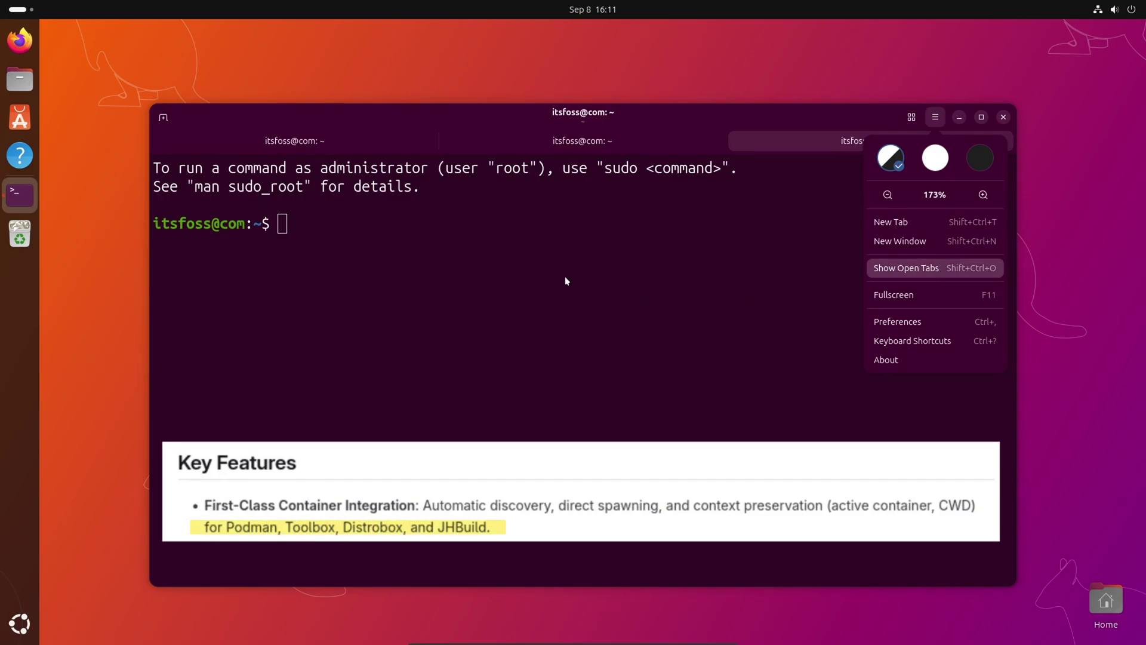
pyautogui.click(413, 140)
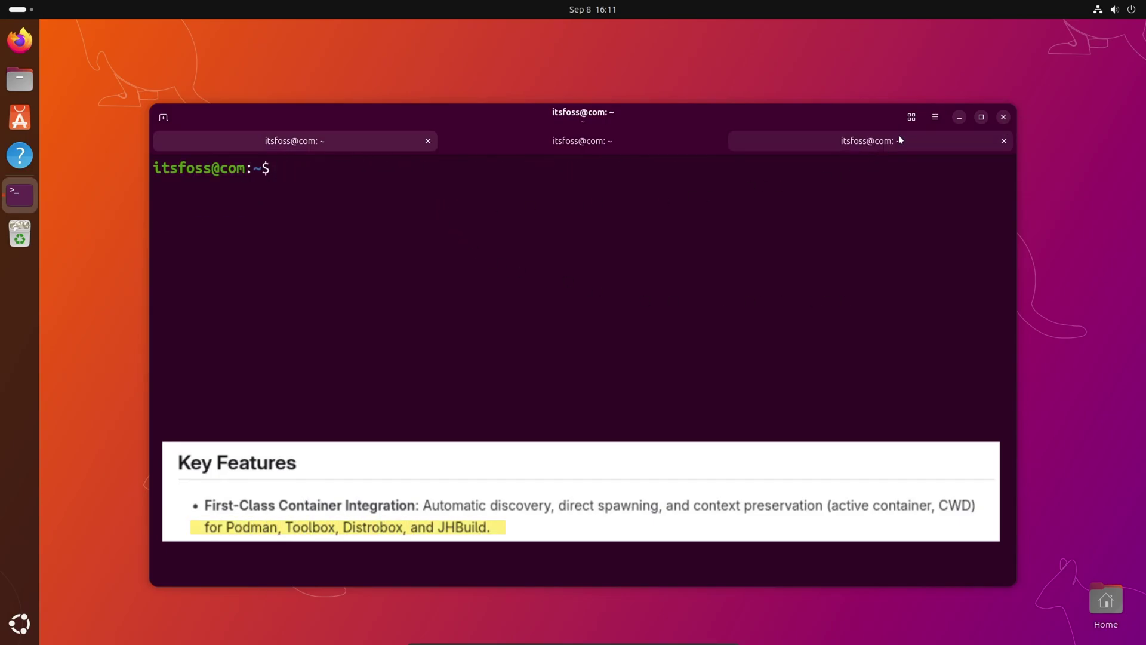
pyautogui.click(932, 119)
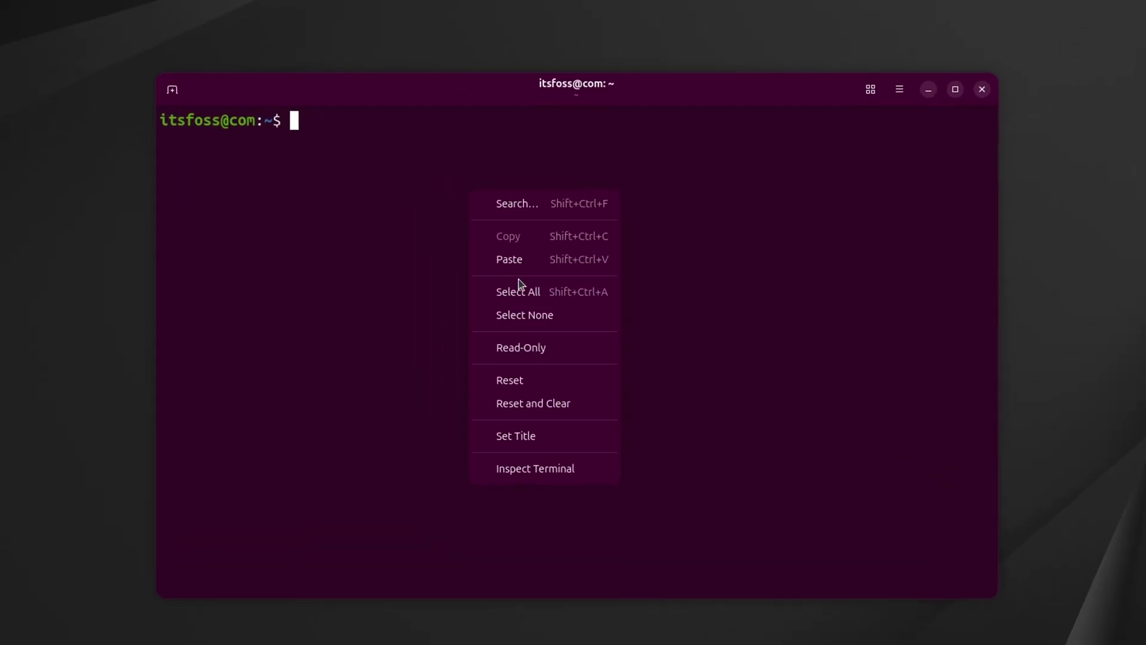
# Run top and open Inspect Terminal from the terminal's context menu
pyautogui.click(709, 227)
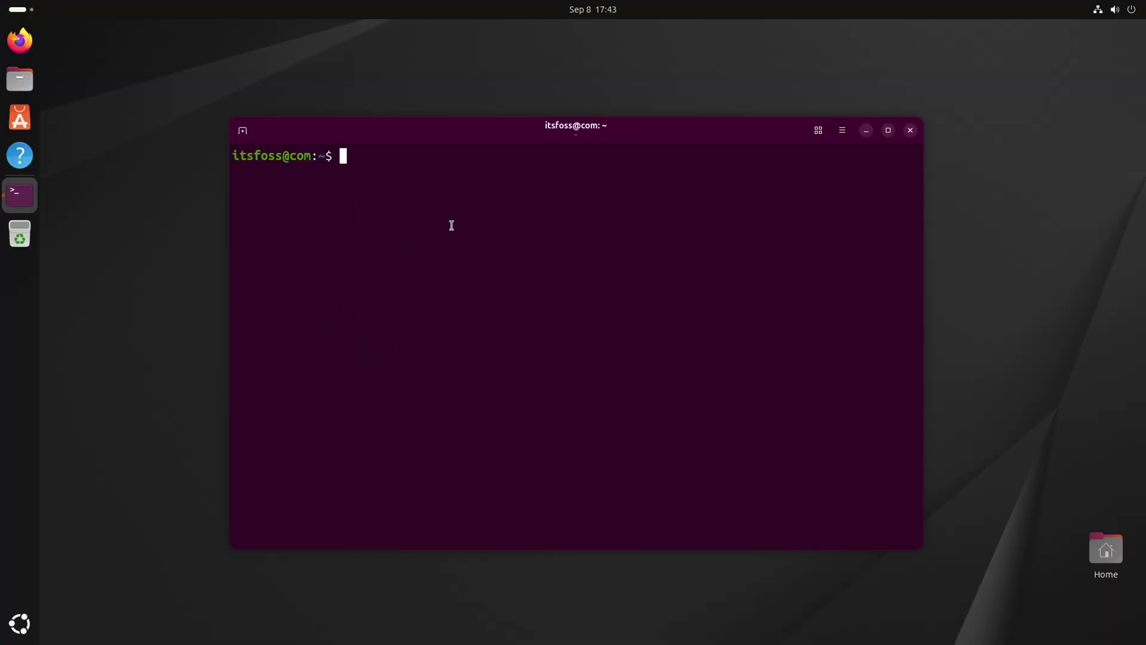
pyautogui.write('top')
pyautogui.press('Return')
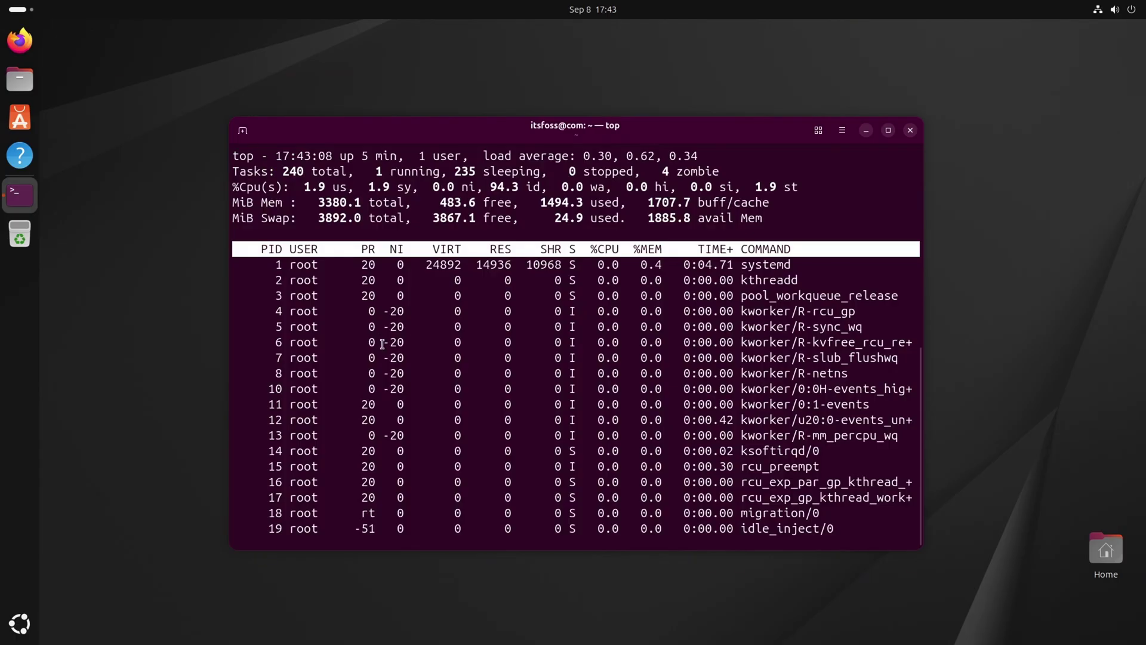
pyautogui.rightClick(429, 350)
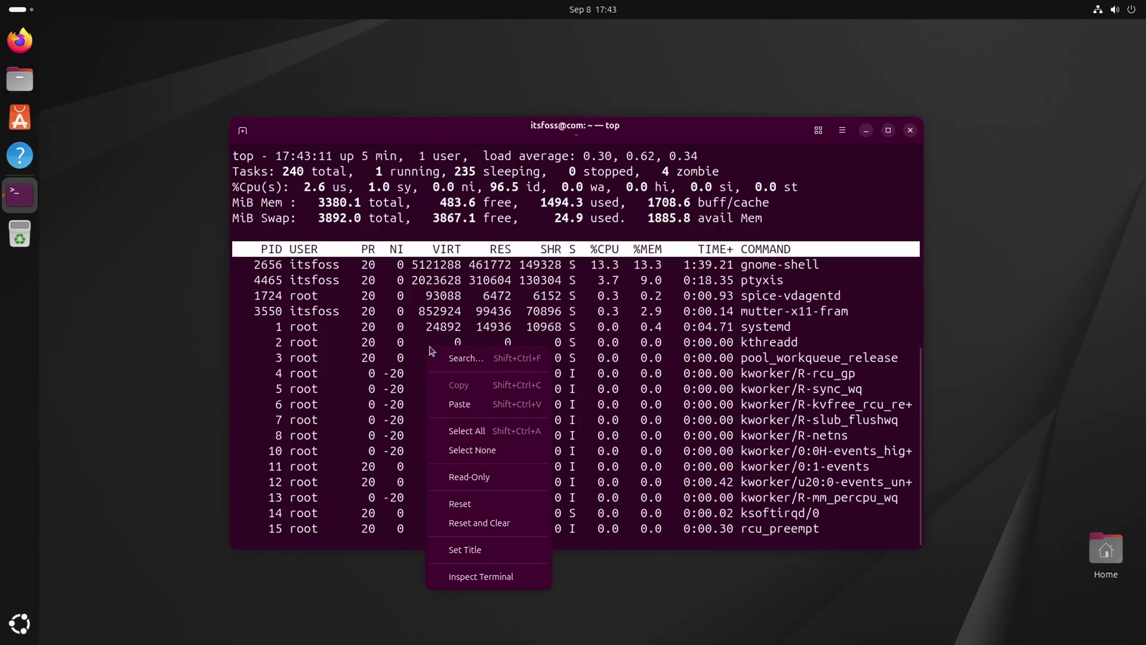
pyautogui.click(466, 578)
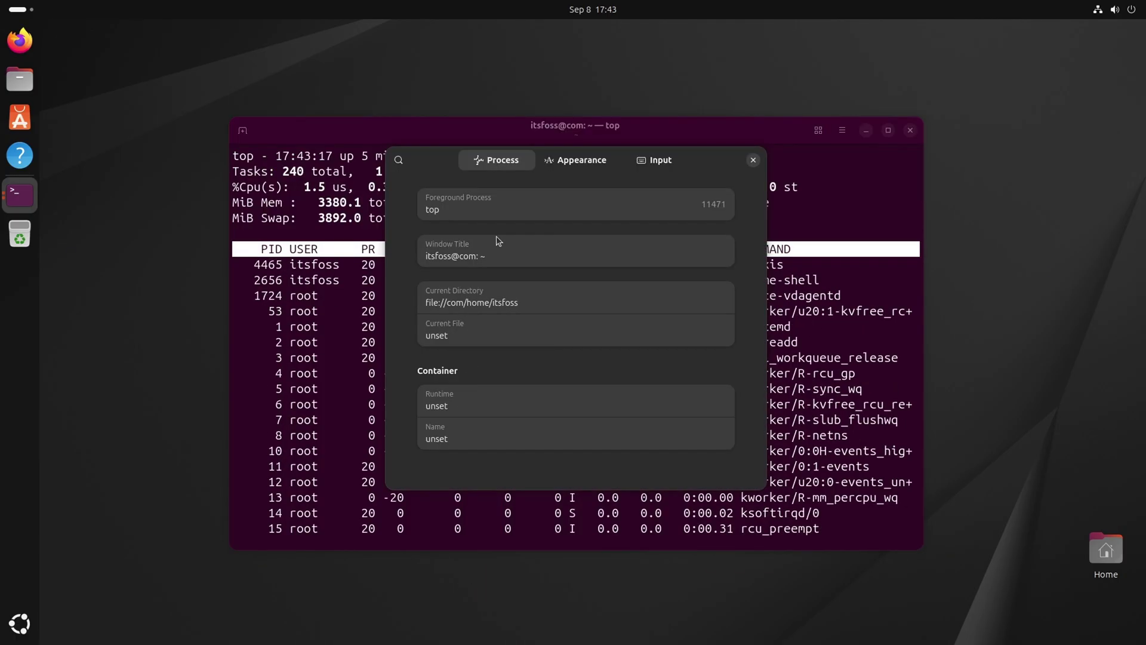
# In Preferences, show all palettes and apply the muted dark-red colour scheme
pyautogui.click(548, 165)
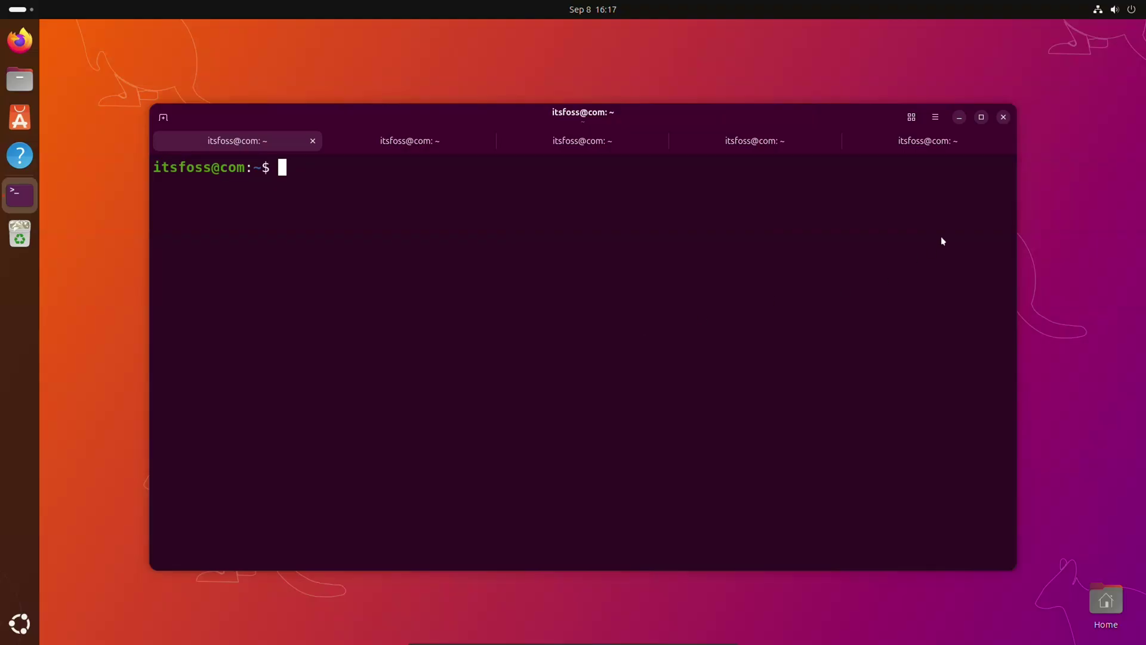
pyautogui.click(937, 118)
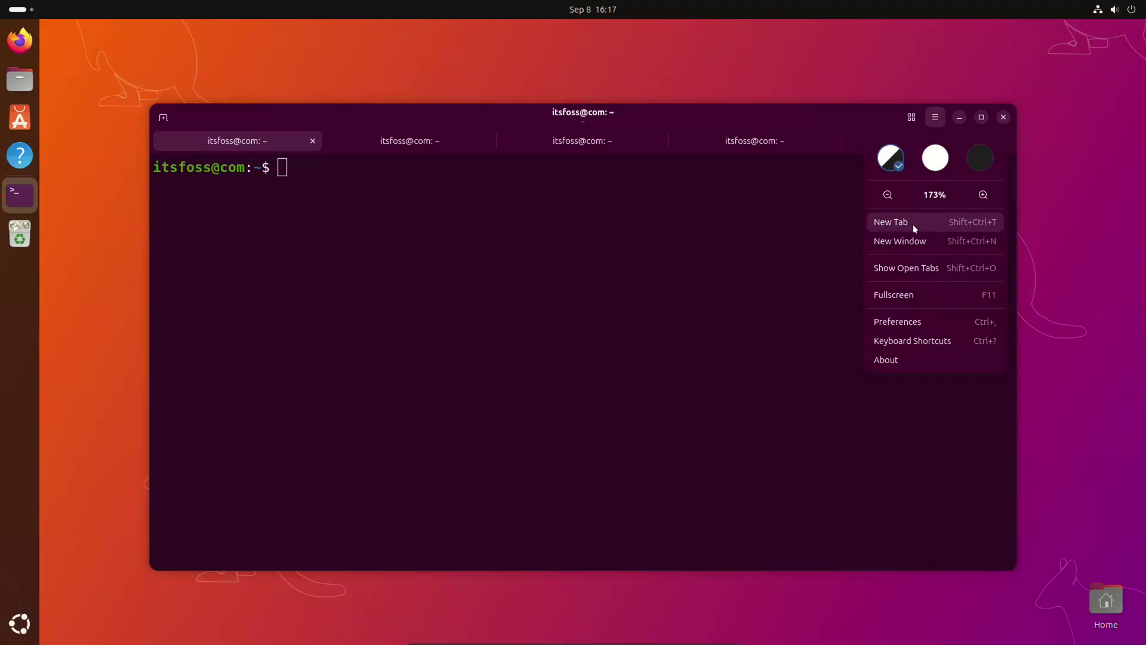
pyautogui.click(912, 318)
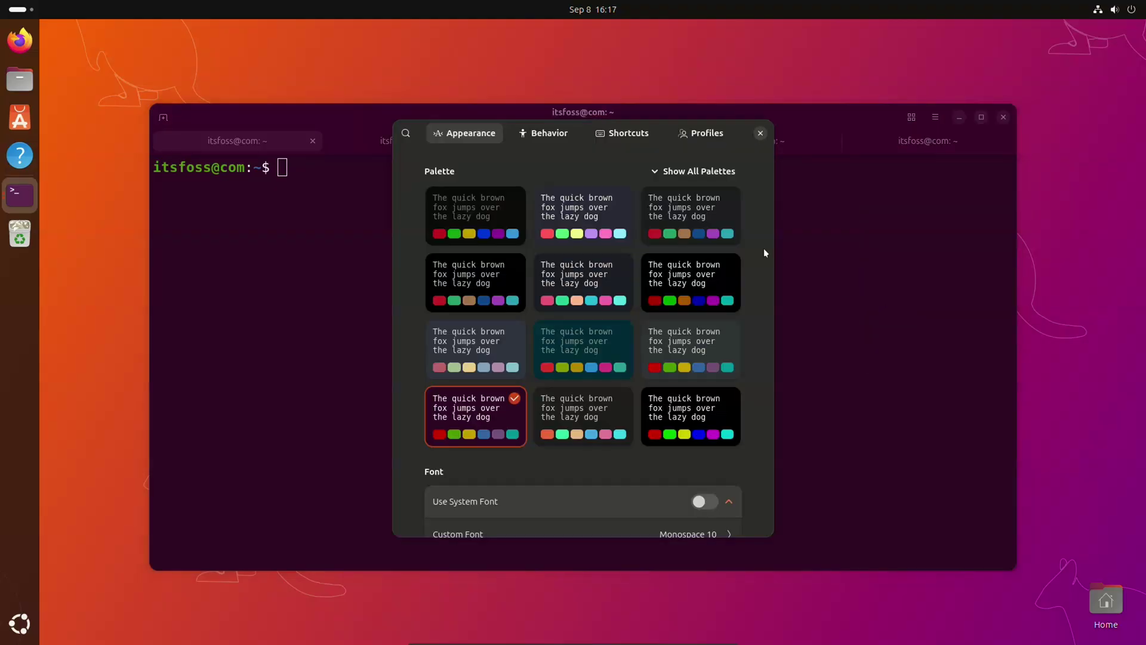
pyautogui.scroll(-2, 574, 269)
pyautogui.scroll(2, 675, 191)
pyautogui.click(671, 171)
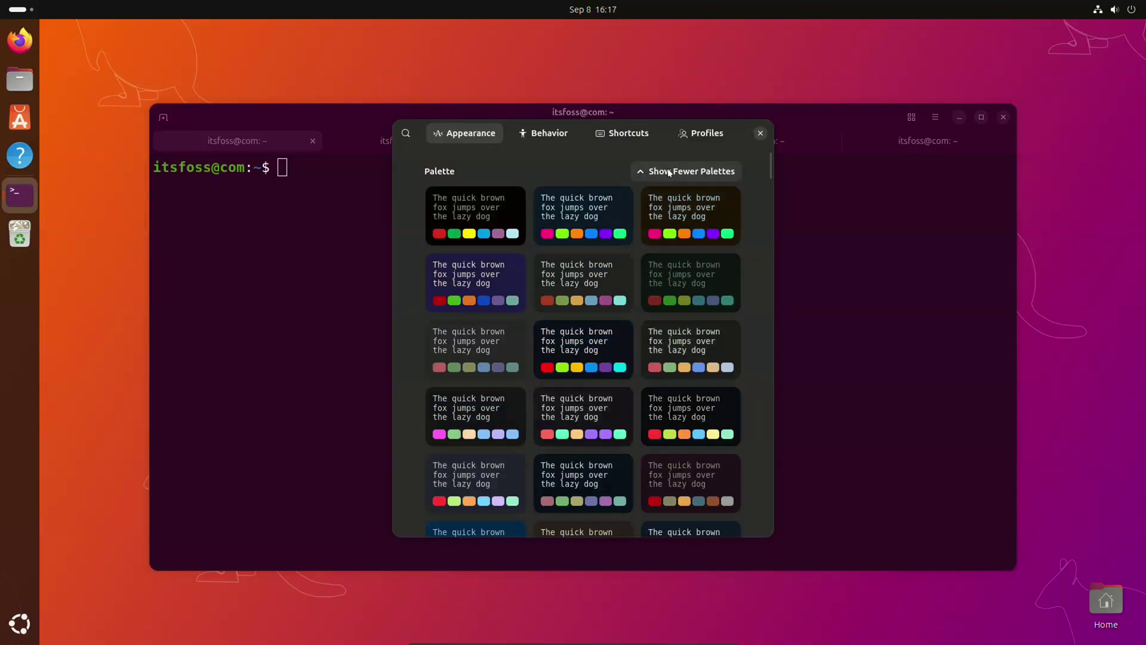
pyautogui.scroll(-2, 582, 328)
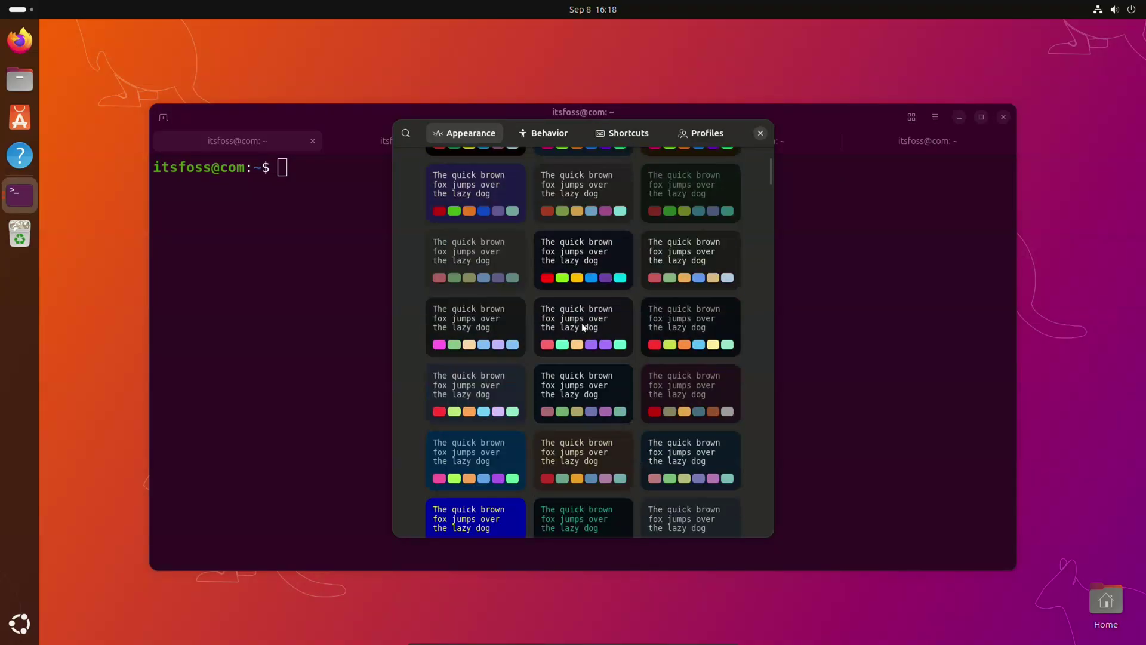
pyautogui.click(483, 197)
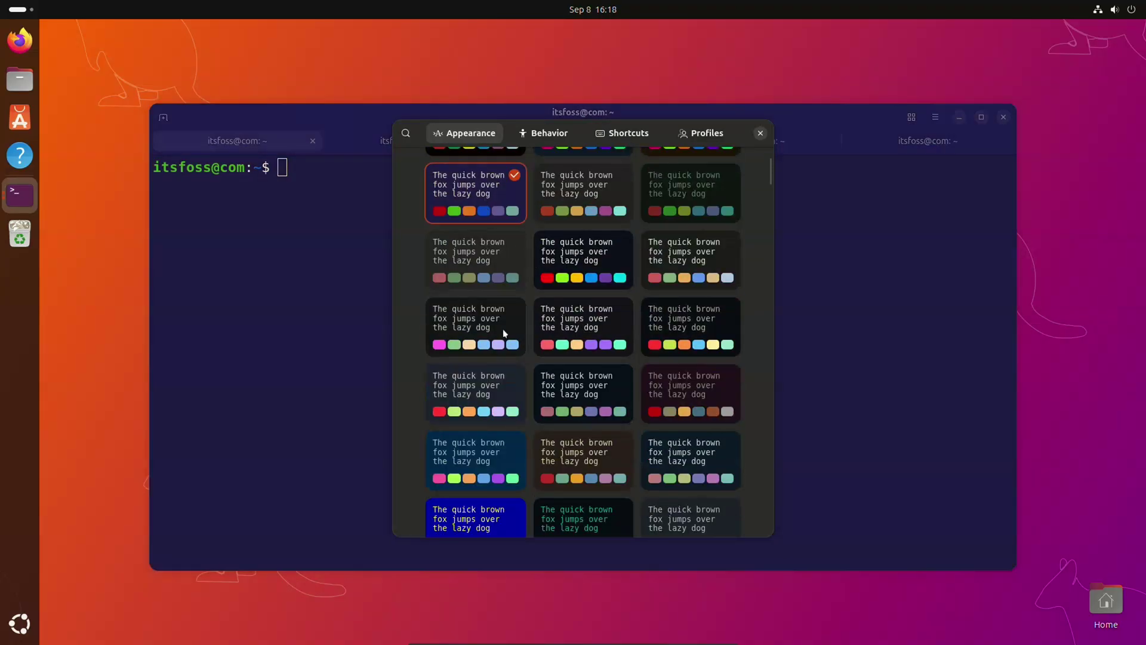
pyautogui.click(678, 407)
pyautogui.scroll(-2, 676, 408)
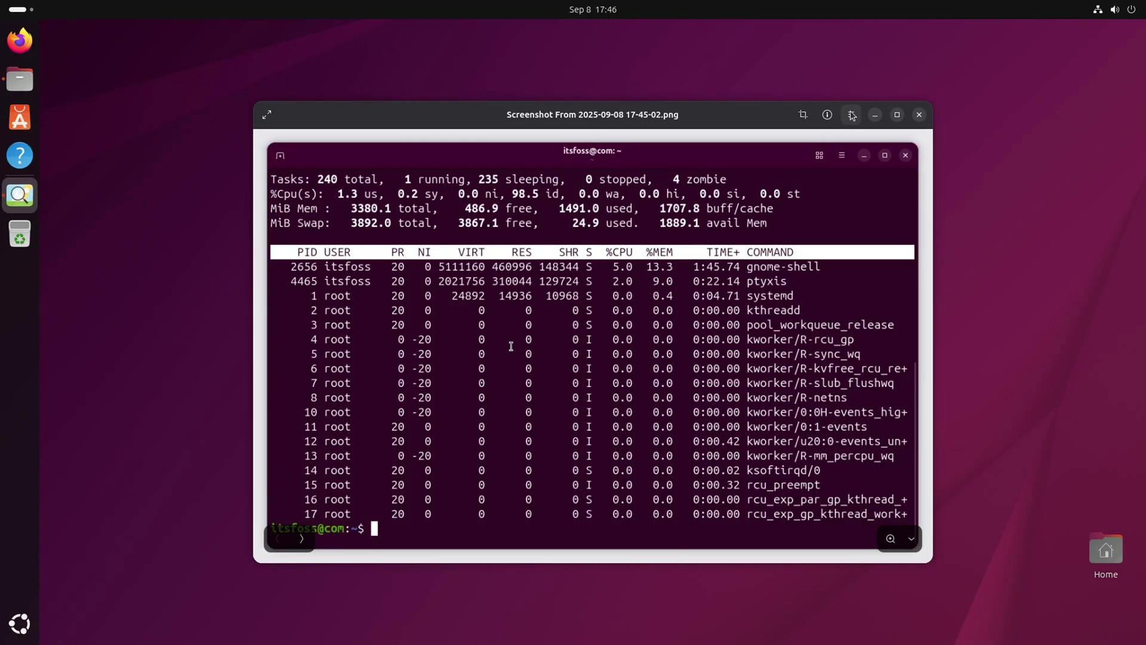
pyautogui.click(850, 114)
pyautogui.click(831, 352)
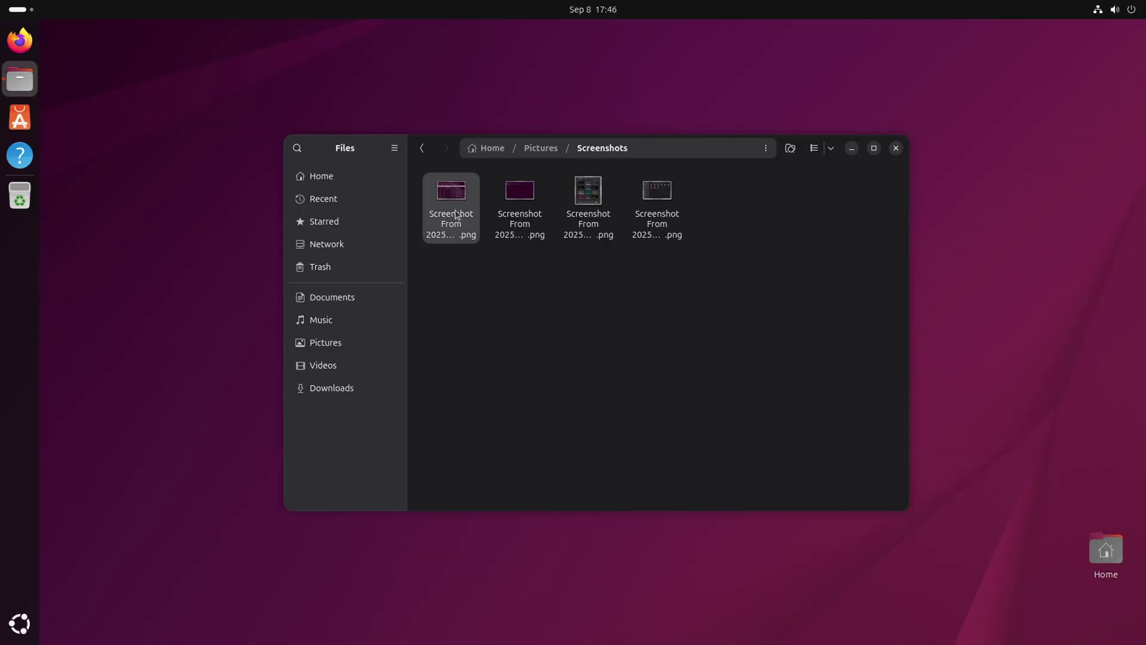
pyautogui.rightClick(453, 190)
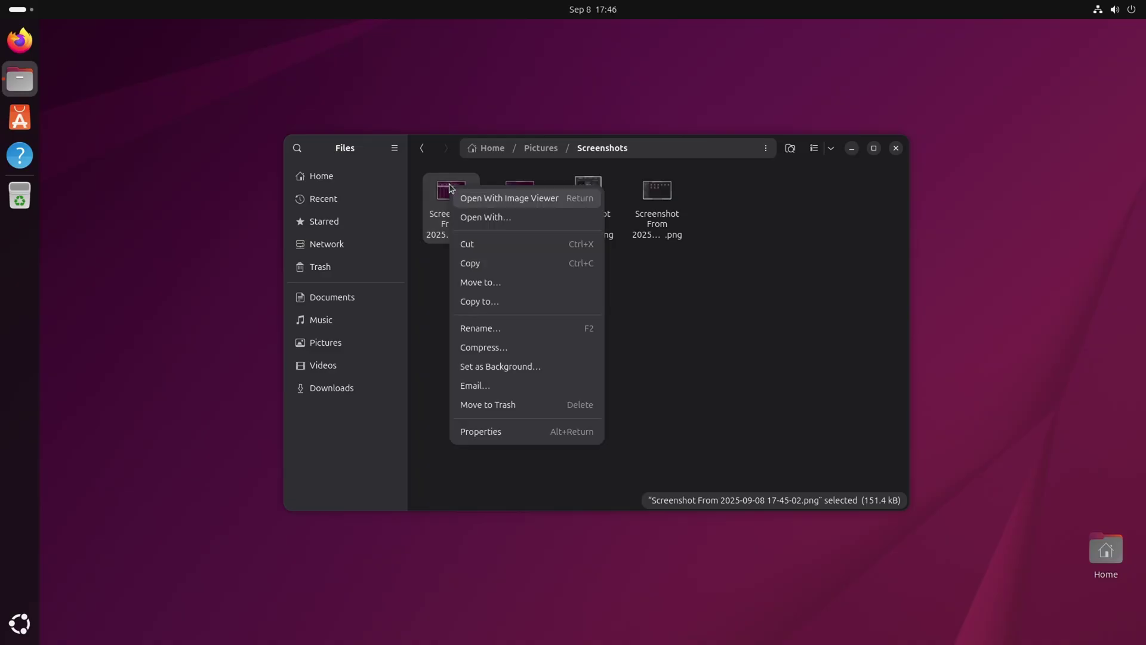
pyautogui.click(505, 198)
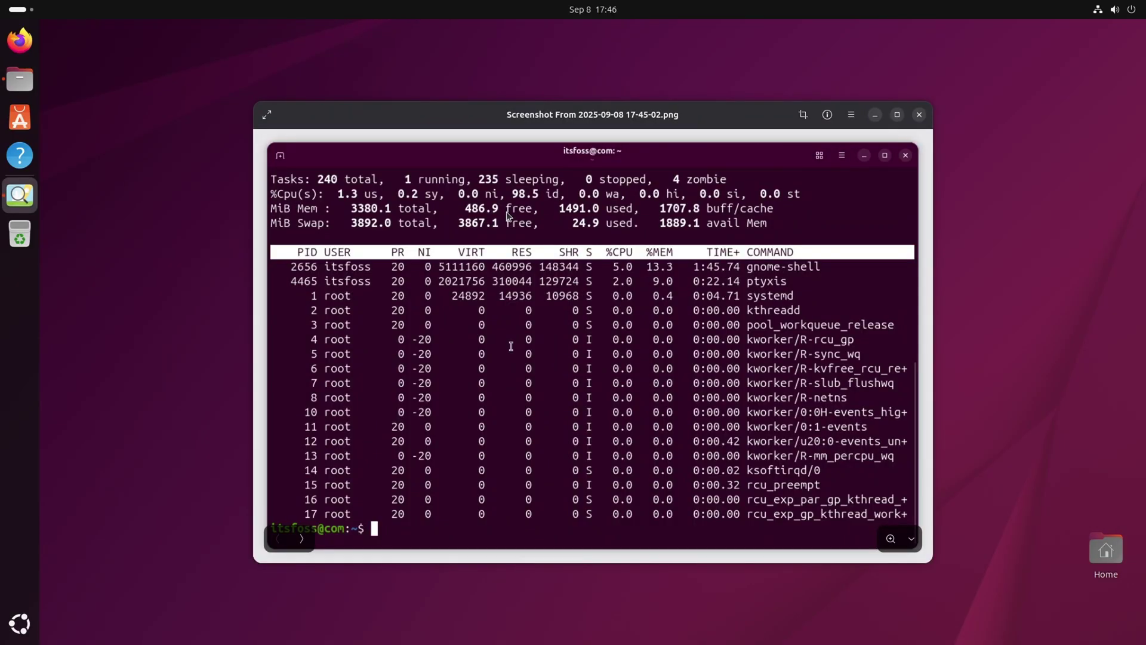
# Try crop, rotate and flip without keeping changes, then view the 1215×777 PNG's properties
pyautogui.click(802, 114)
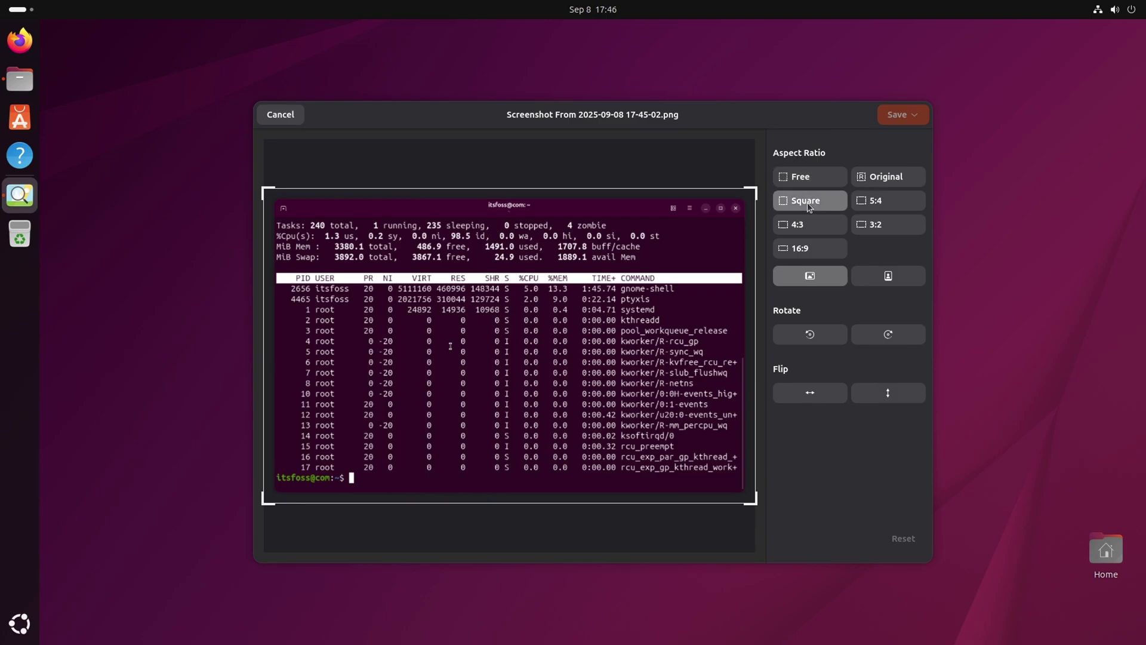
pyautogui.click(884, 179)
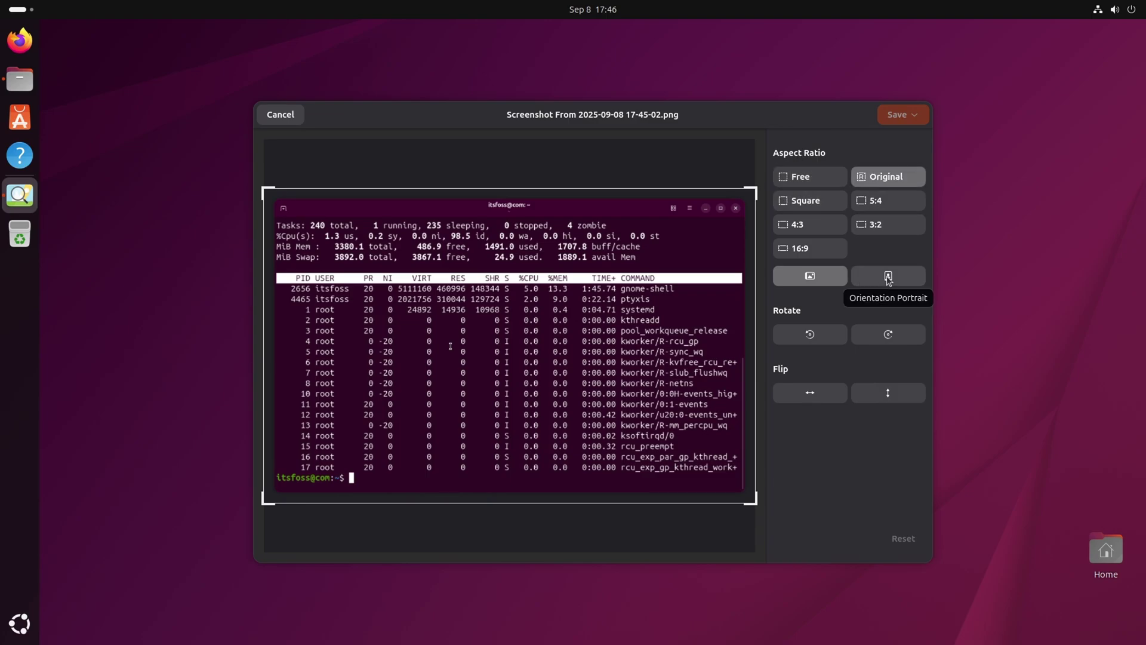
pyautogui.click(888, 335)
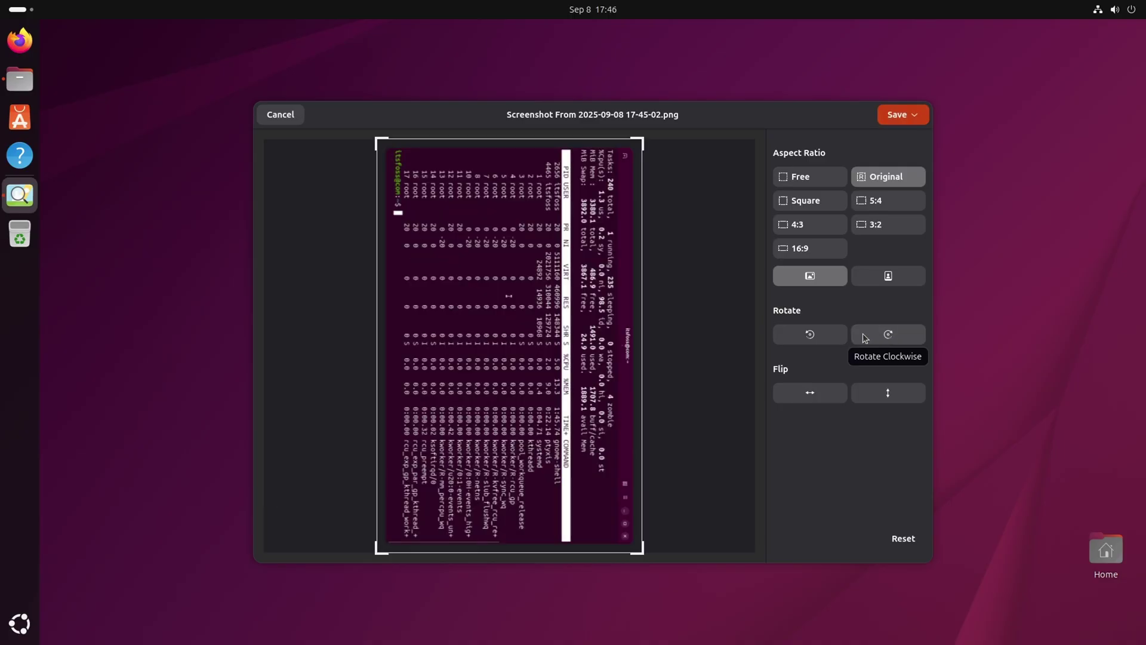
pyautogui.click(831, 339)
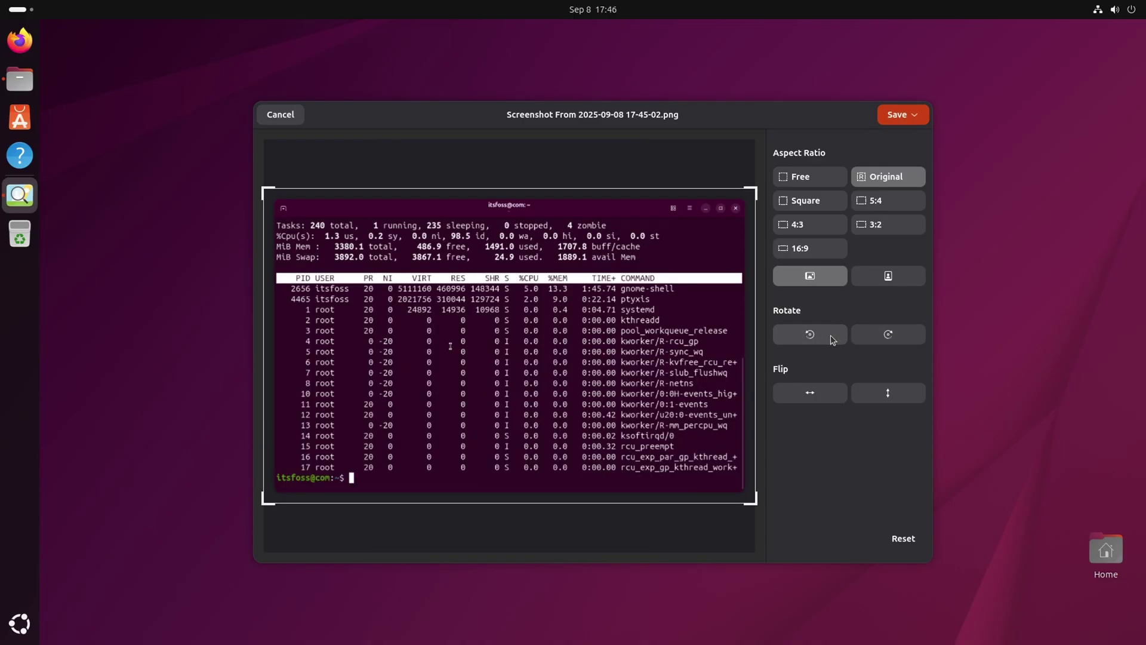
pyautogui.click(825, 399)
pyautogui.click(825, 399)
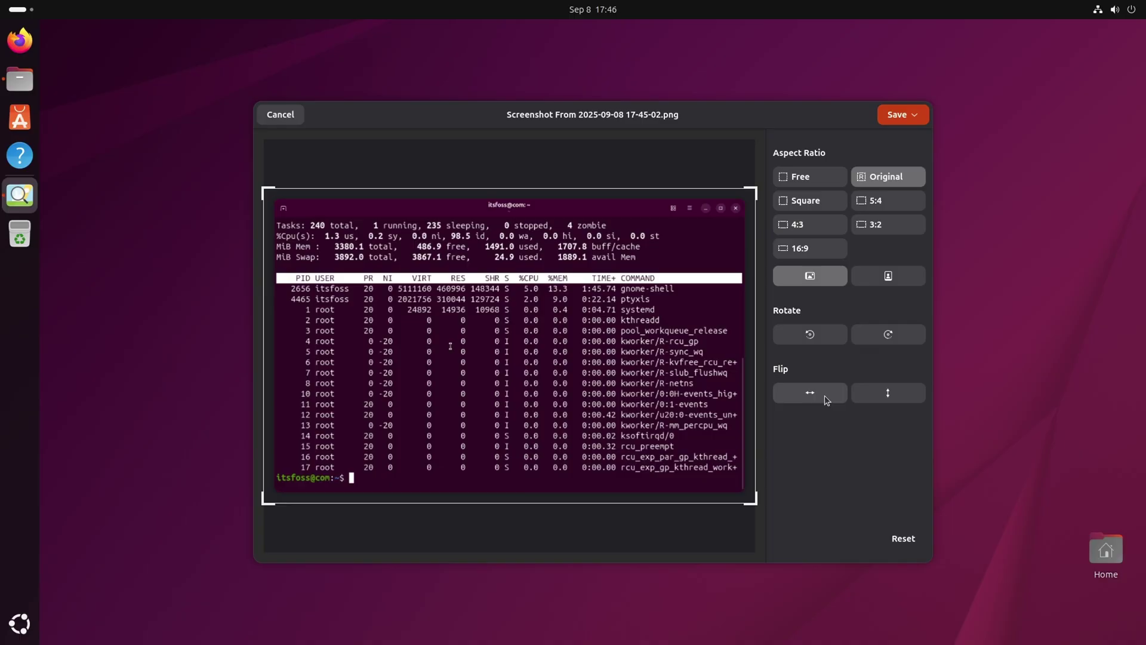
pyautogui.click(294, 118)
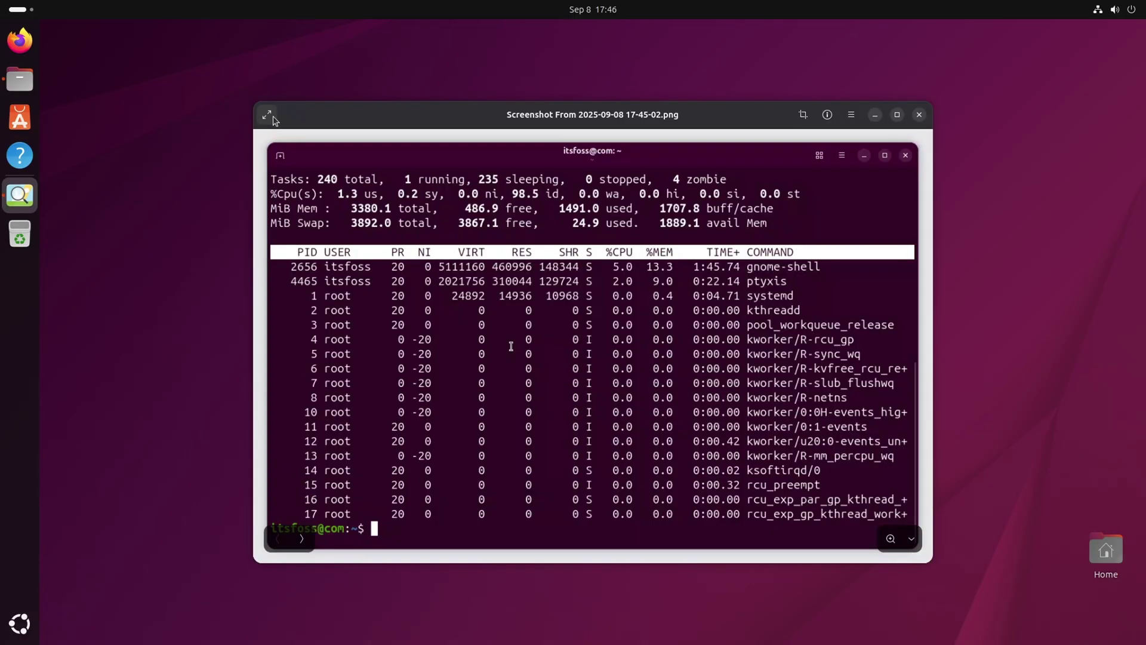
pyautogui.click(827, 115)
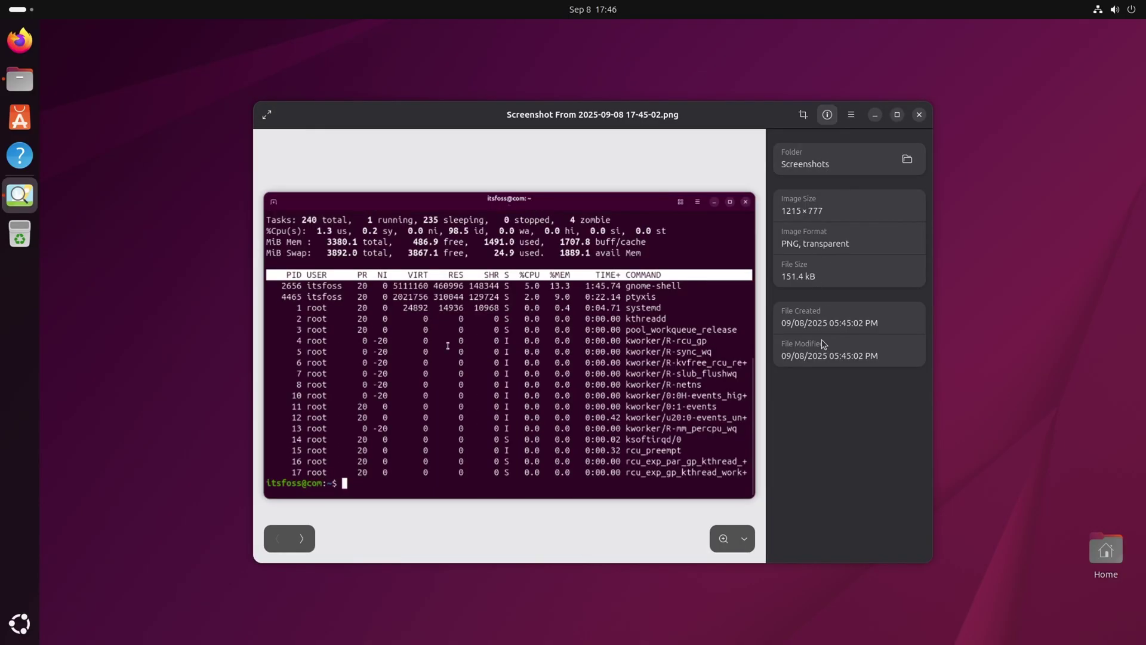
pyautogui.click(724, 540)
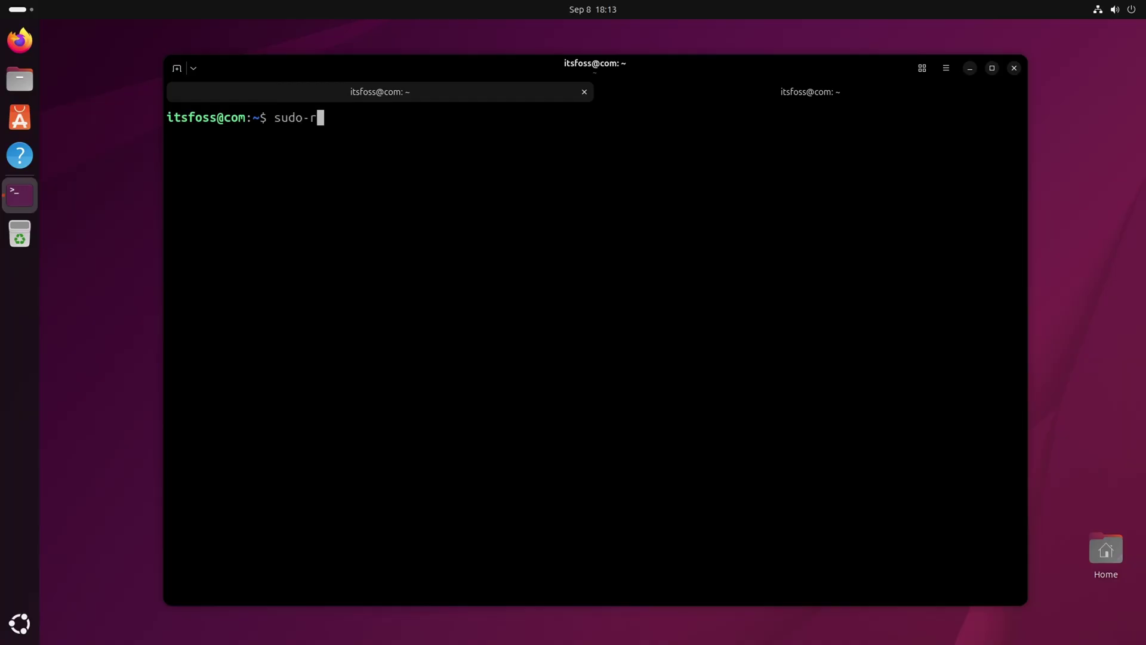
pyautogui.write('ver')
pyautogui.write('sion')
# Run 'sudo-rs --version' and 'readlink -f /usr/bin/sudo', selecting /usr/lib/cargo/bin/sudo
pyautogui.press('Return')
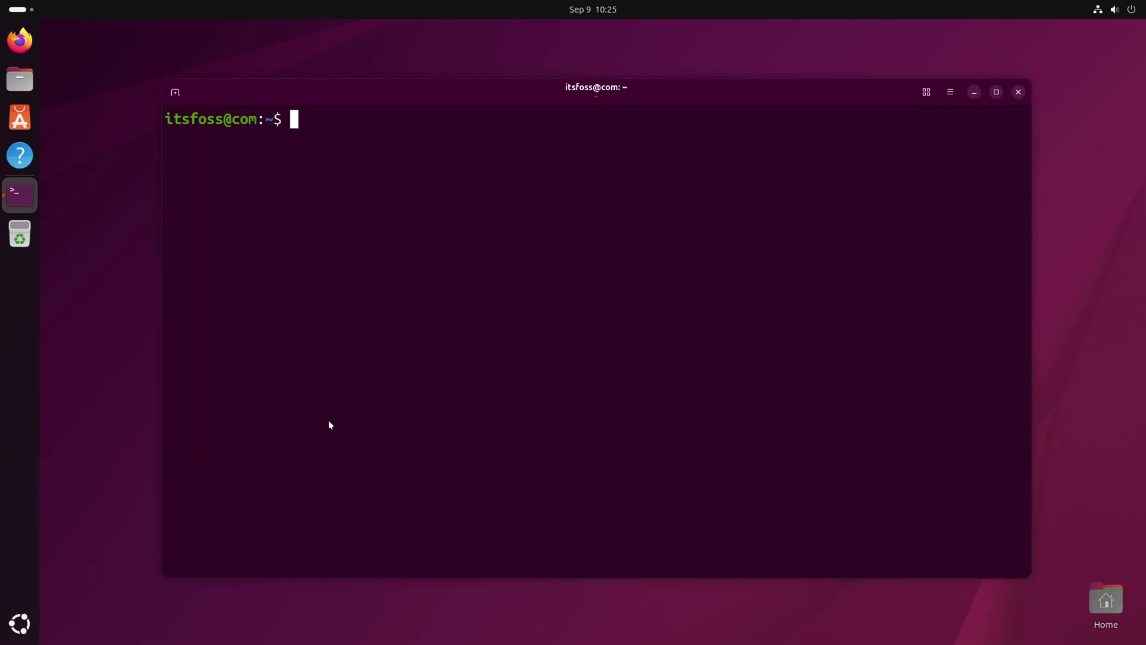
pyautogui.write('readlink -')
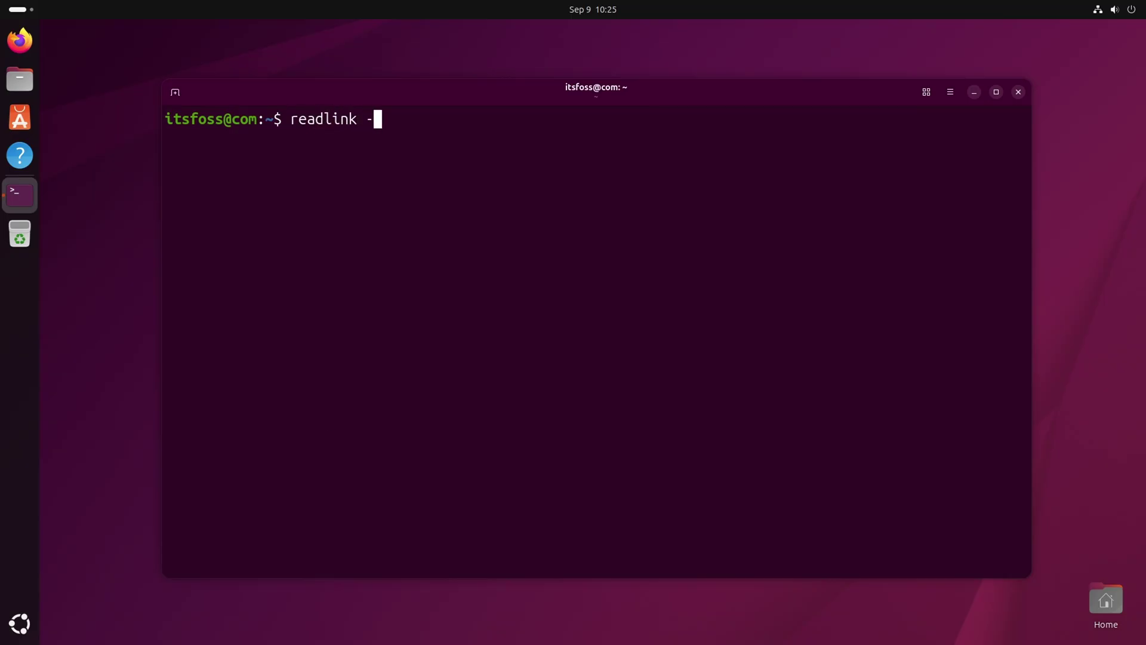
pyautogui.write('f /usr/')
pyautogui.write('bin/sudo')
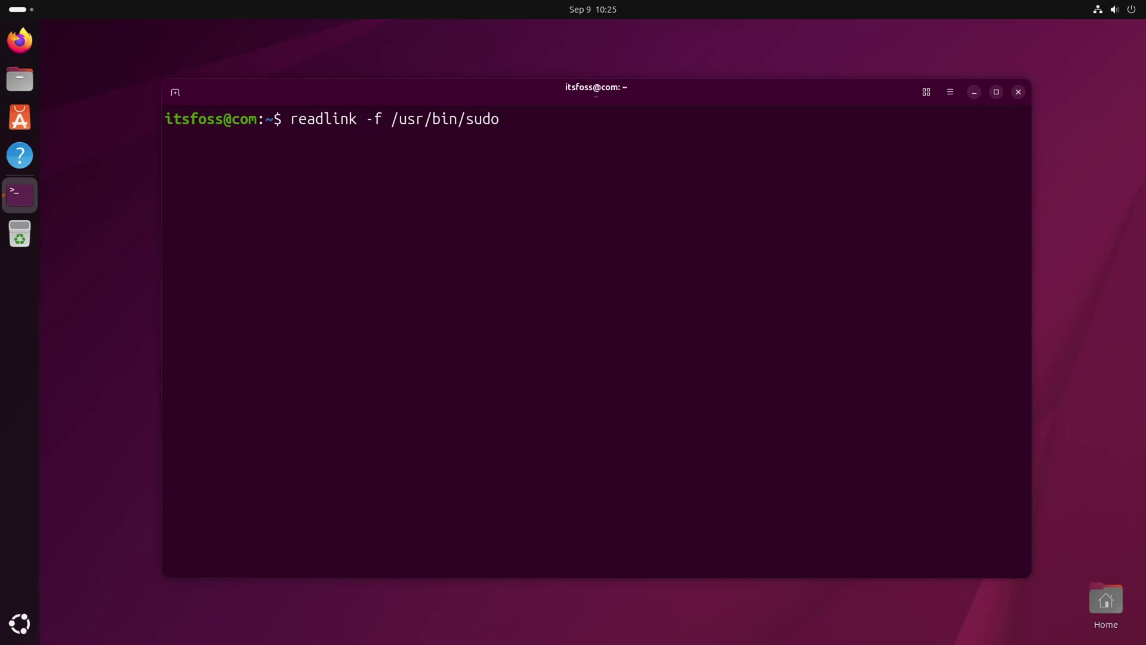
pyautogui.press('Return')
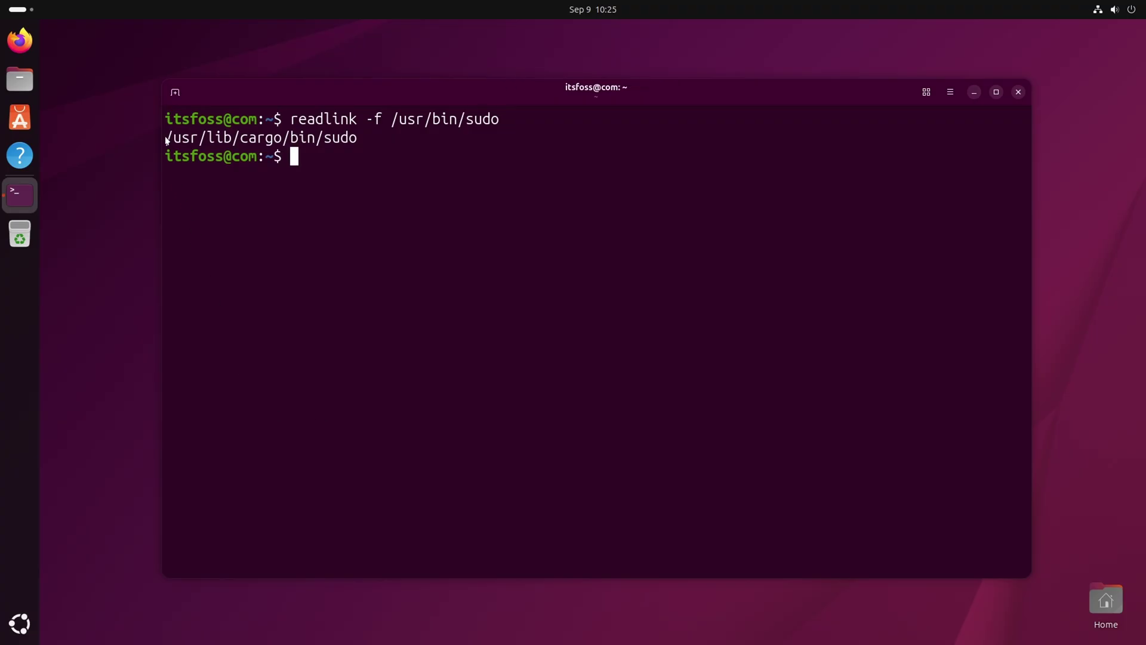
pyautogui.moveTo(166, 138); pyautogui.dragTo(357, 139)
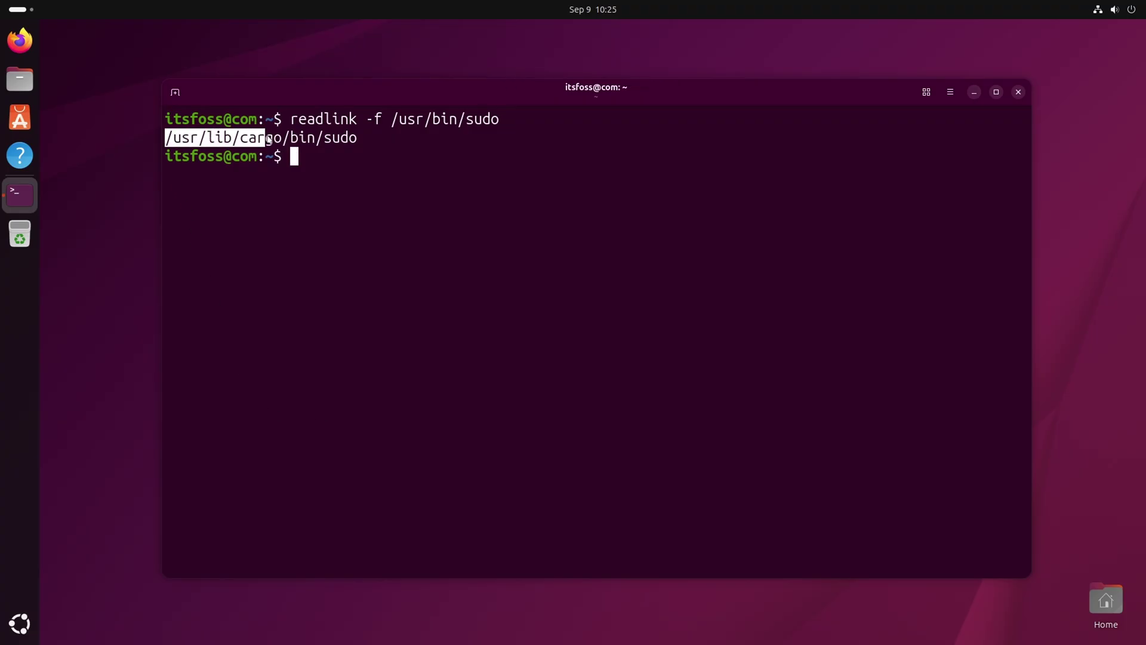
# Try 'sudo apt update', submit a password, then cancel the second password prompt with Ctrl+C
pyautogui.click(356, 231)
pyautogui.write('sudo ')
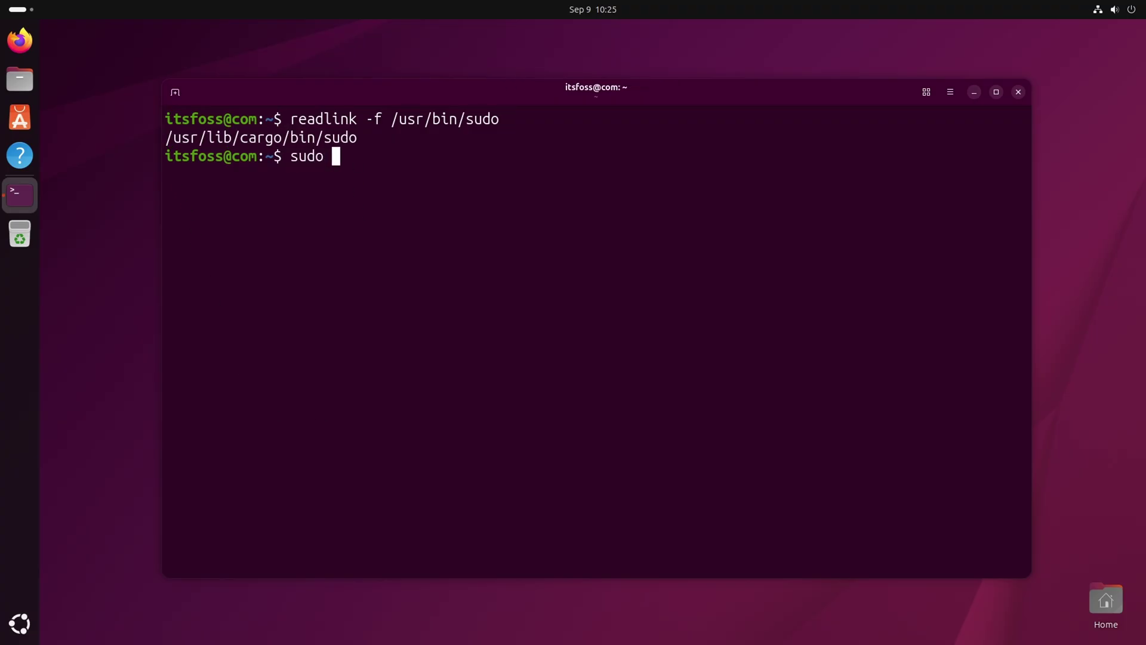
pyautogui.write('apt update')
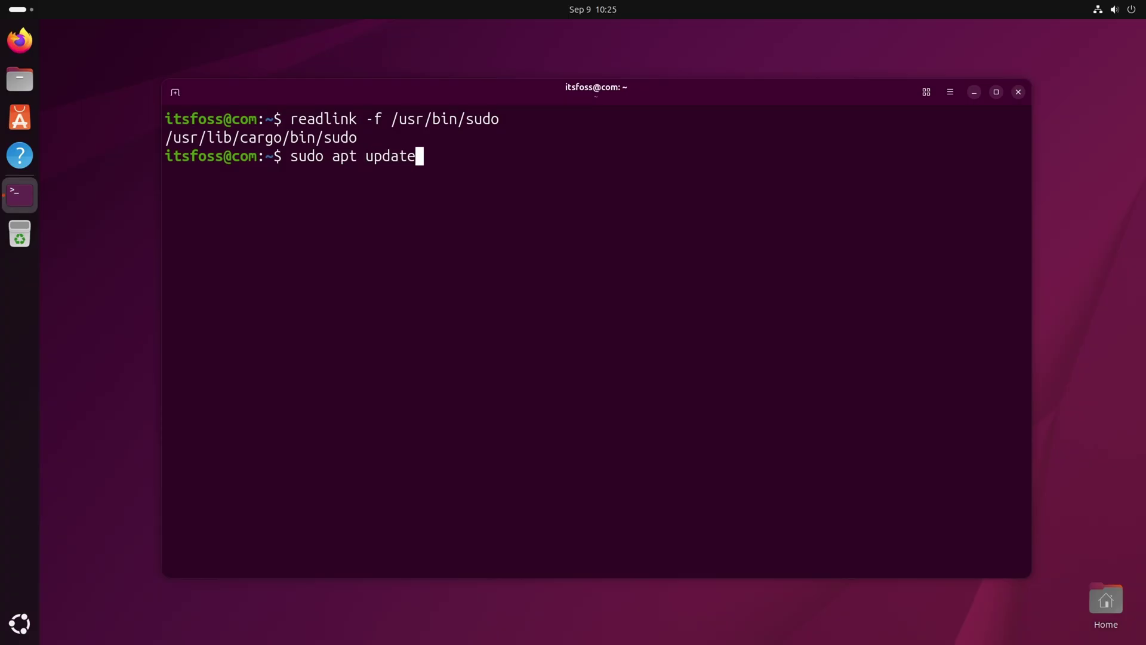
pyautogui.press('Return')
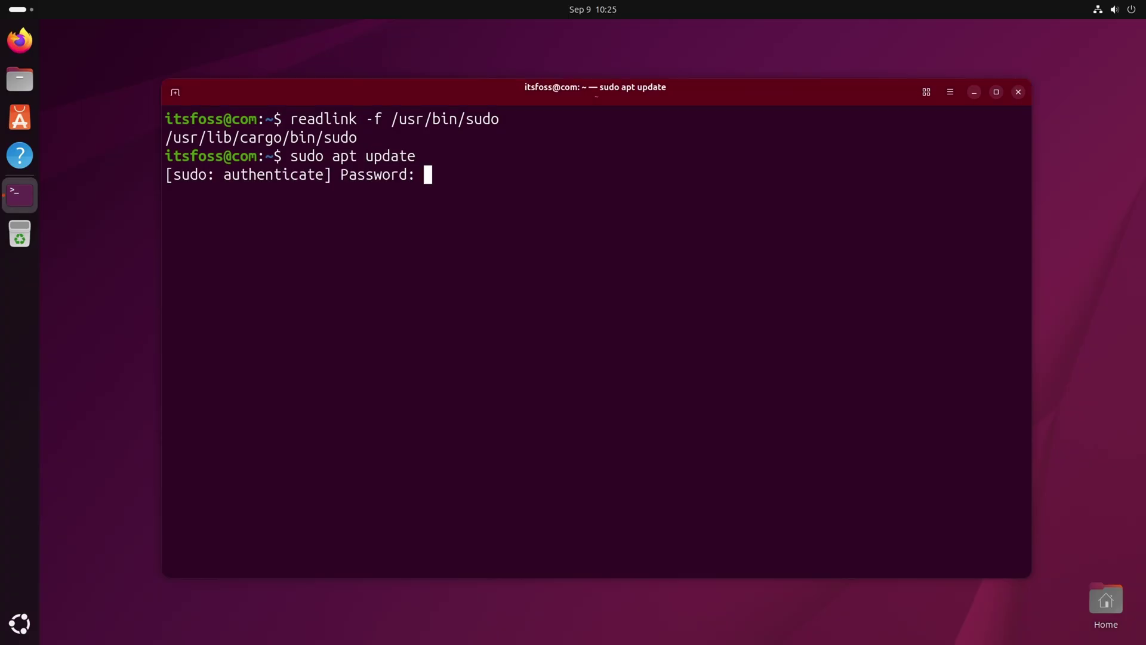
pyautogui.press('Return')
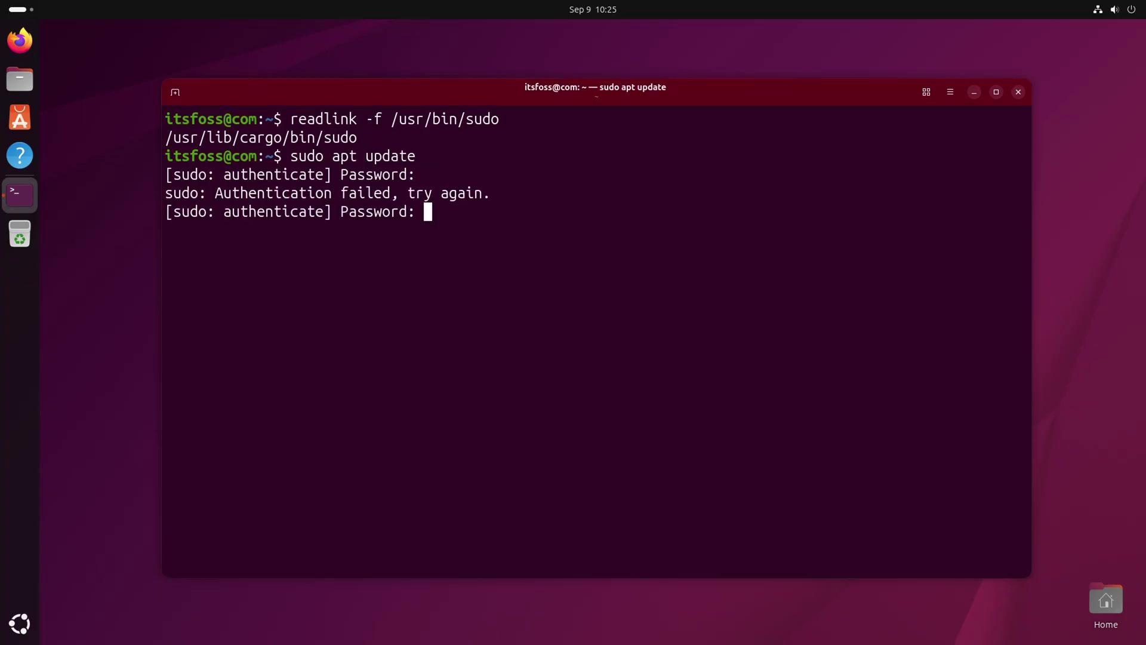
pyautogui.hotkey('ctrl', 'c')
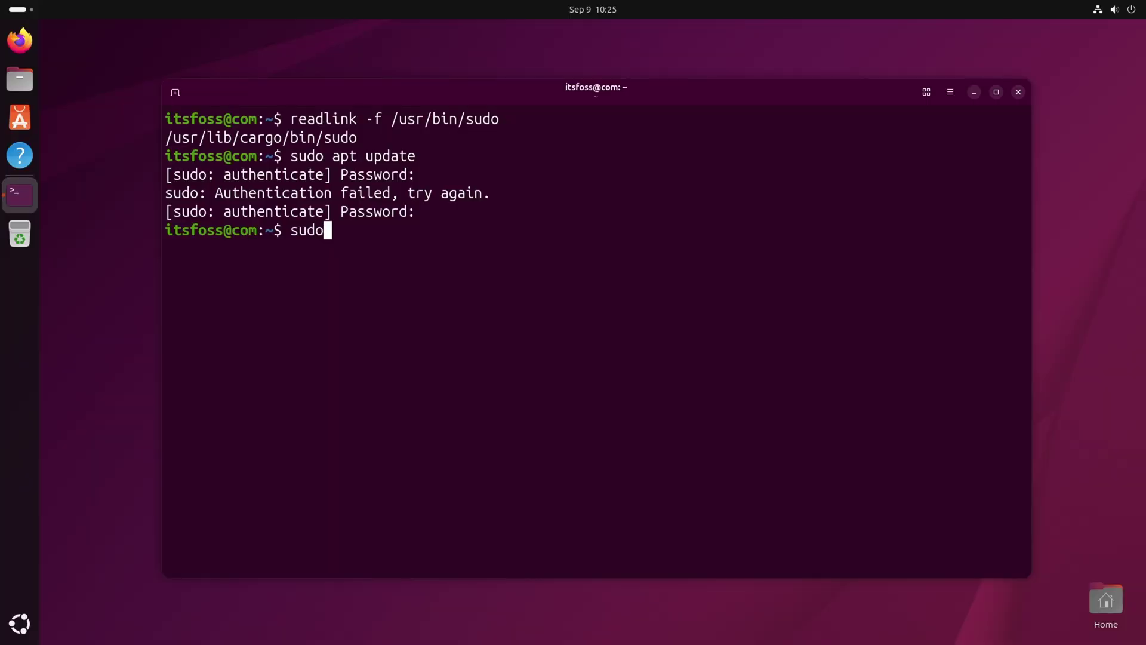
pyautogui.write('.ws ')
pyautogui.write('apt update')
# Run apt update with sudo.ws and let the password attempt fail
pyautogui.press('Return')
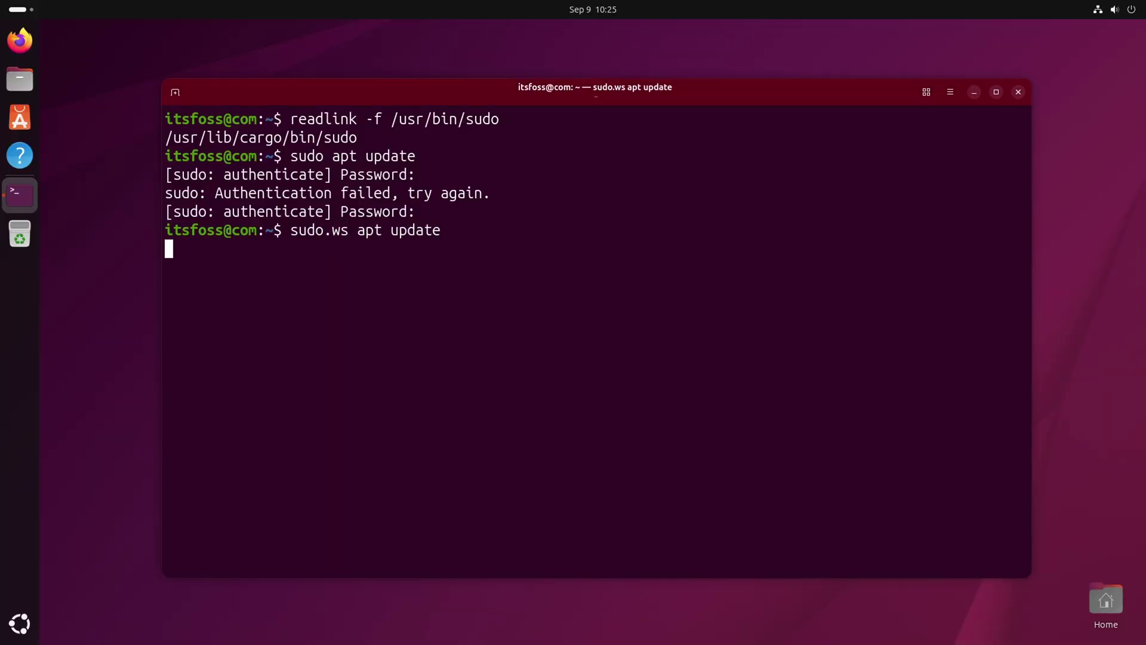
pyautogui.press('Return')
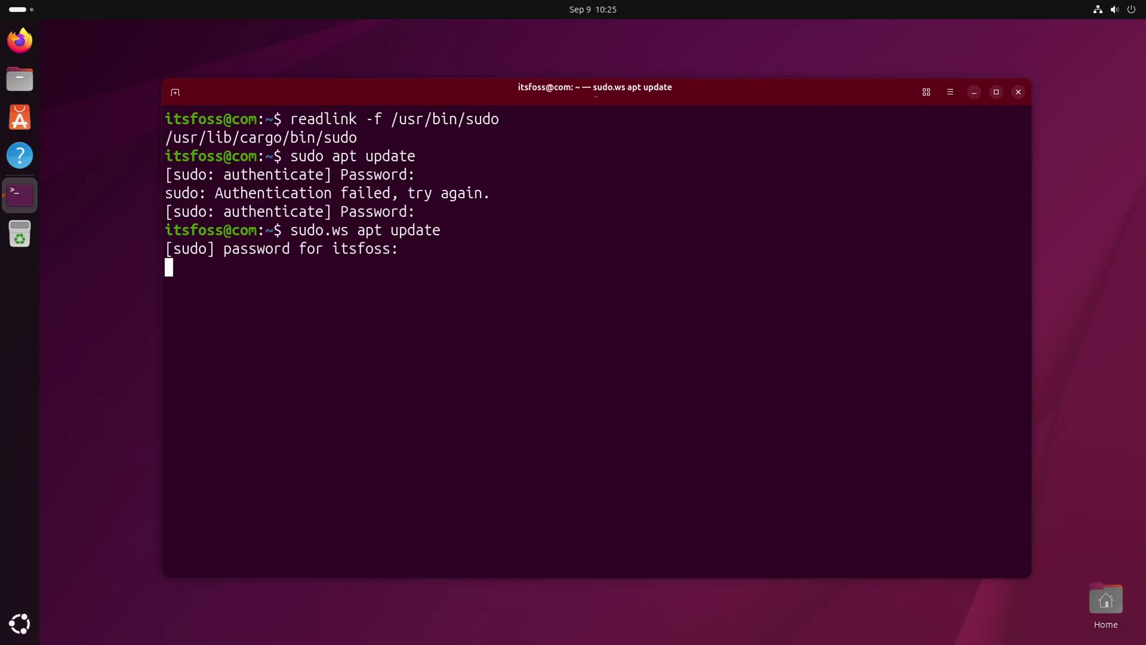
pyautogui.press('Return')
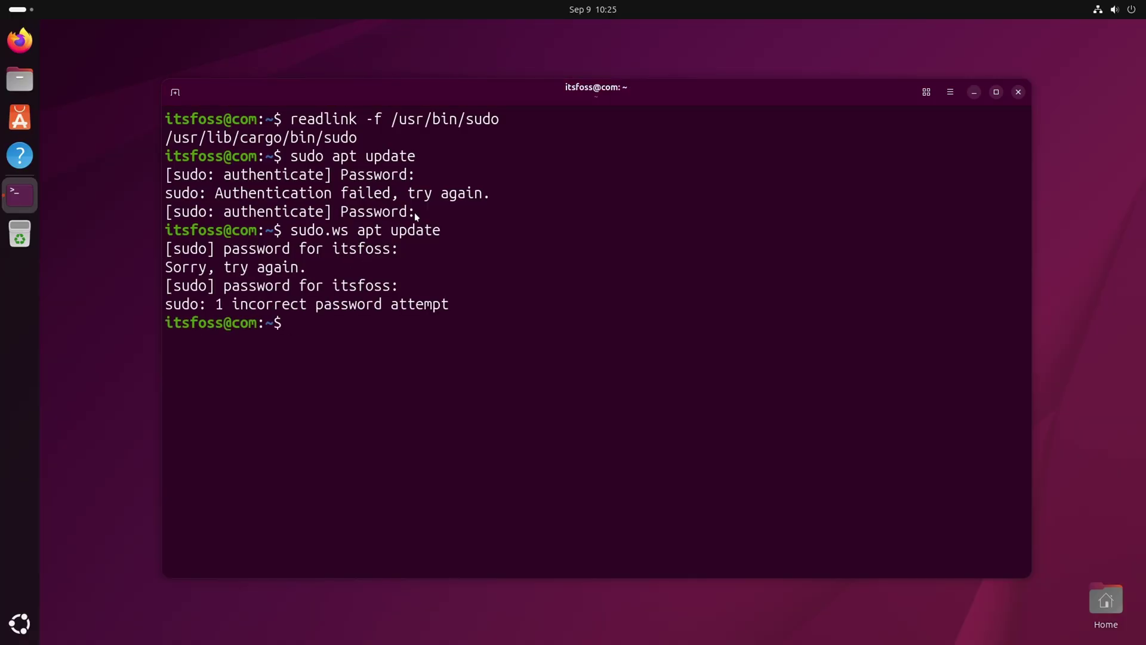
# Highlight the sudo-rs failure lines, then the sudo.ws password error lines, and deselect
pyautogui.moveTo(417, 214); pyautogui.dragTo(167, 174)
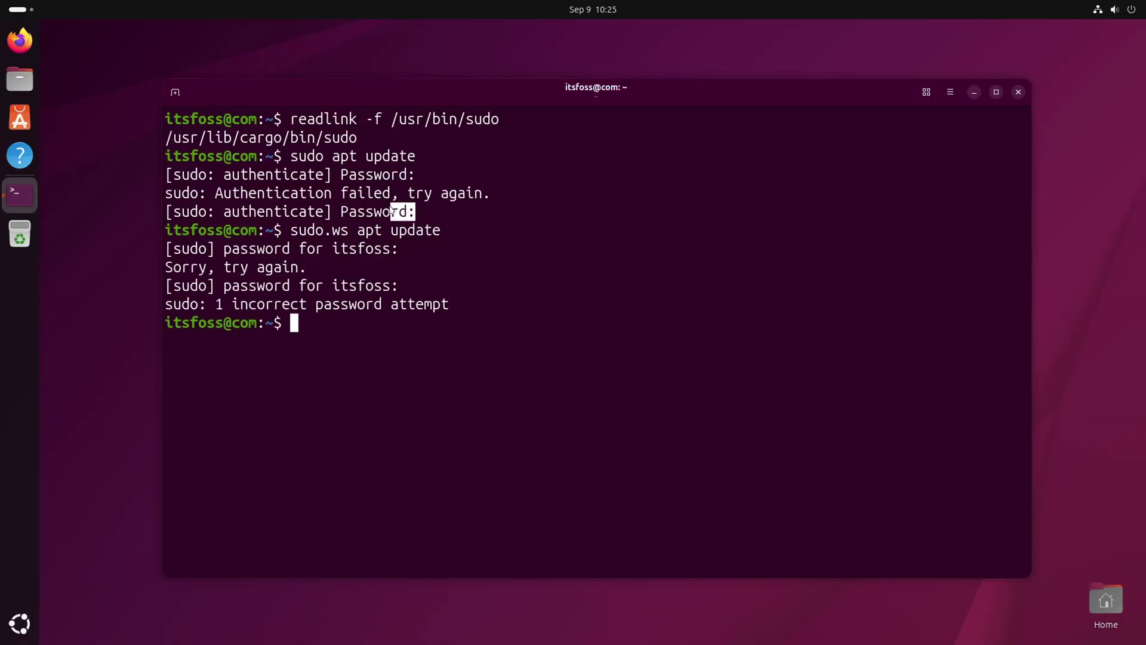
pyautogui.click(316, 195)
pyautogui.moveTo(447, 306); pyautogui.dragTo(183, 259)
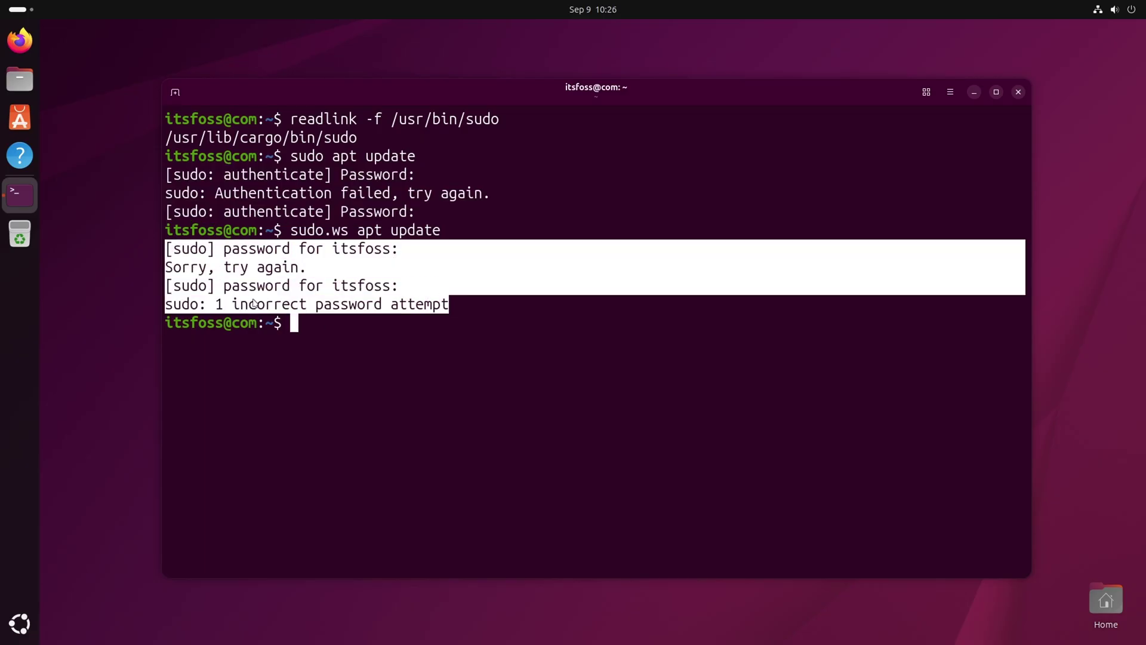
pyautogui.click(283, 286)
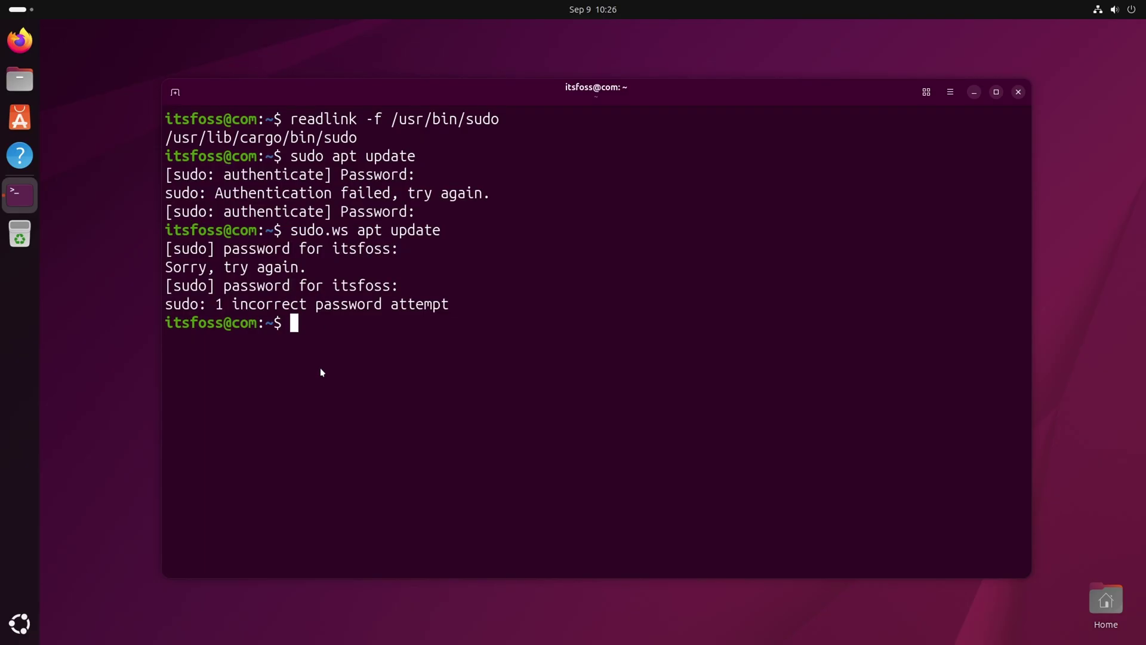
pyautogui.write('man sudo-r')
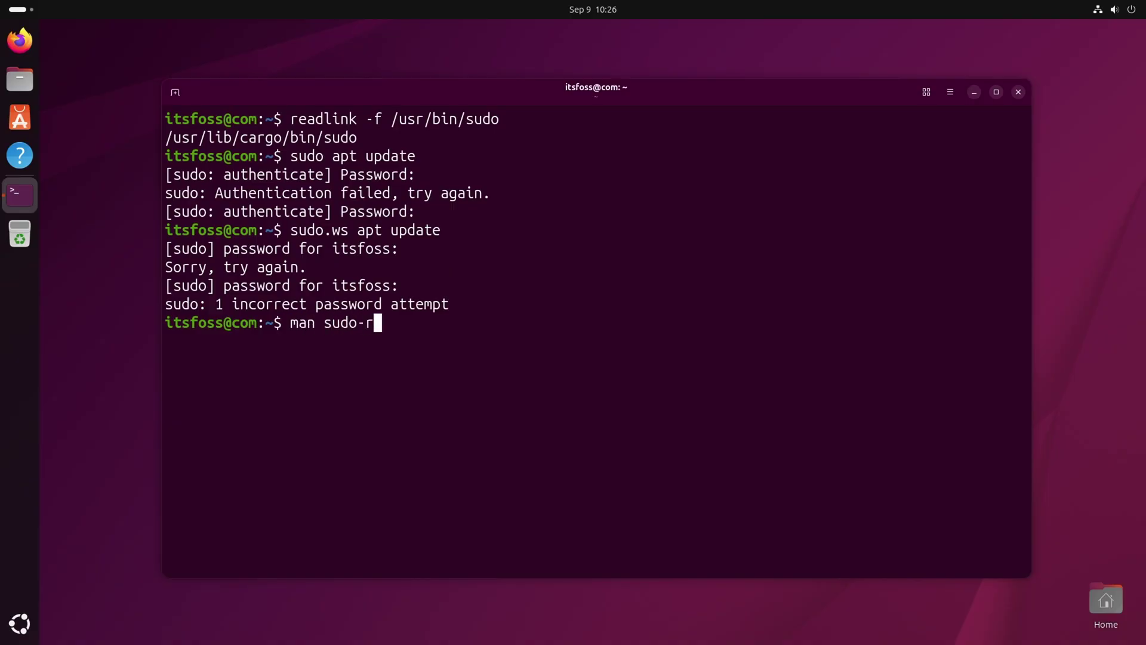
pyautogui.write('s')
# Open the sudo-rs manual page with 'man sudo-rs'
pyautogui.press('Return')
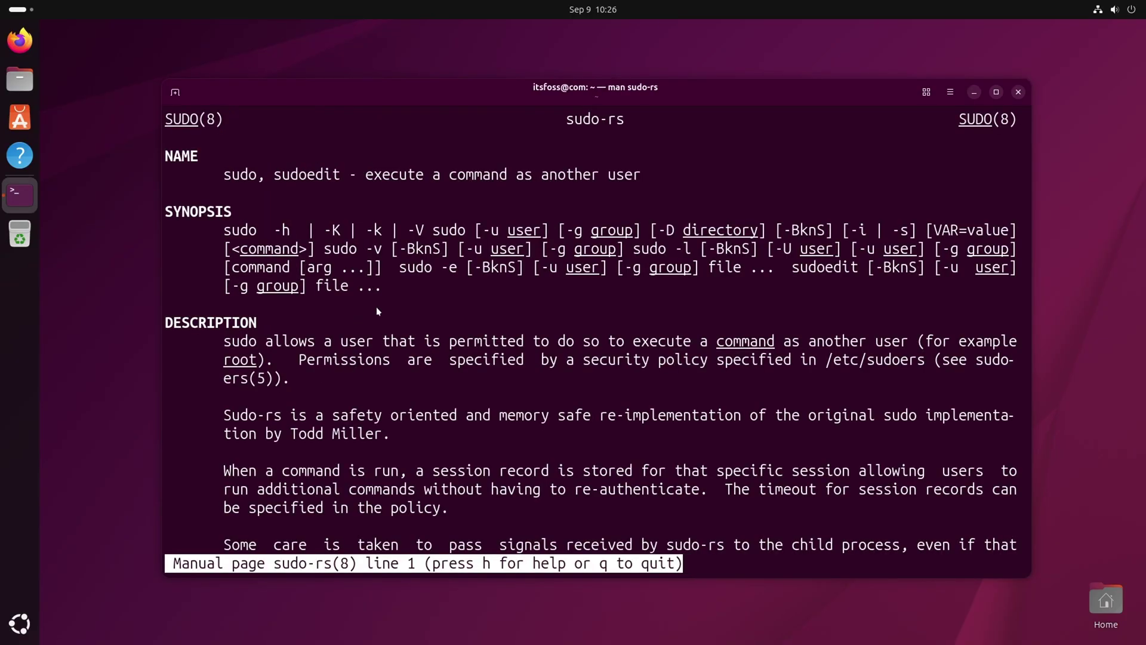
pyautogui.scroll(-2, 374, 255)
pyautogui.scroll(-14, 565, 368)
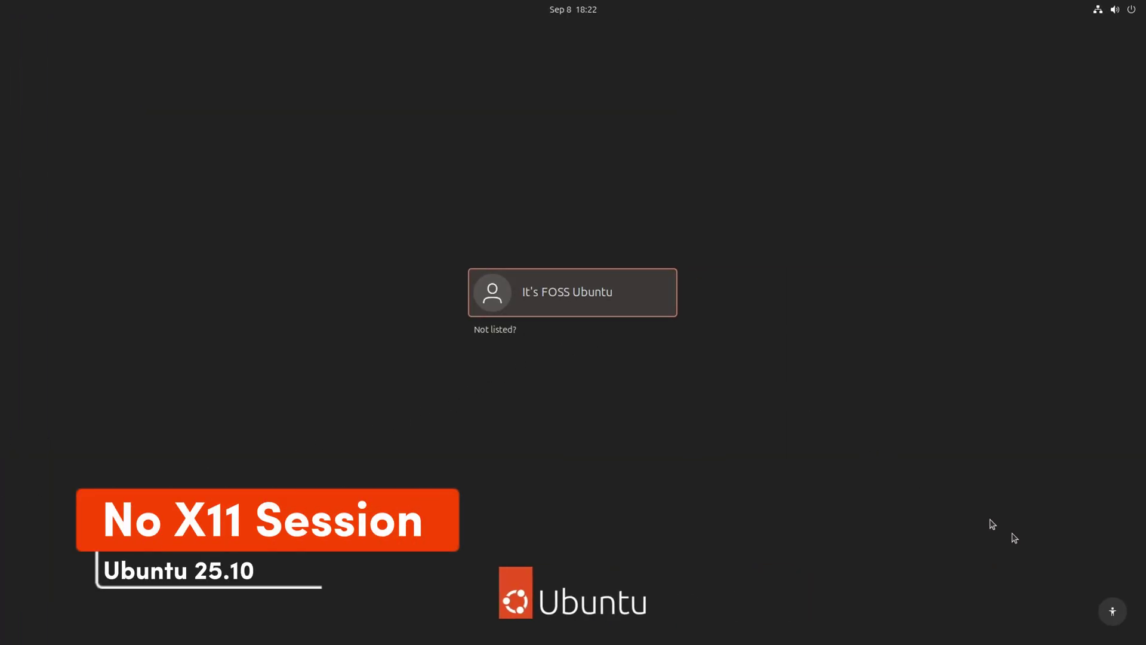
# Toggle the accessibility menu, select the user account, and open quick settings
pyautogui.click(1114, 611)
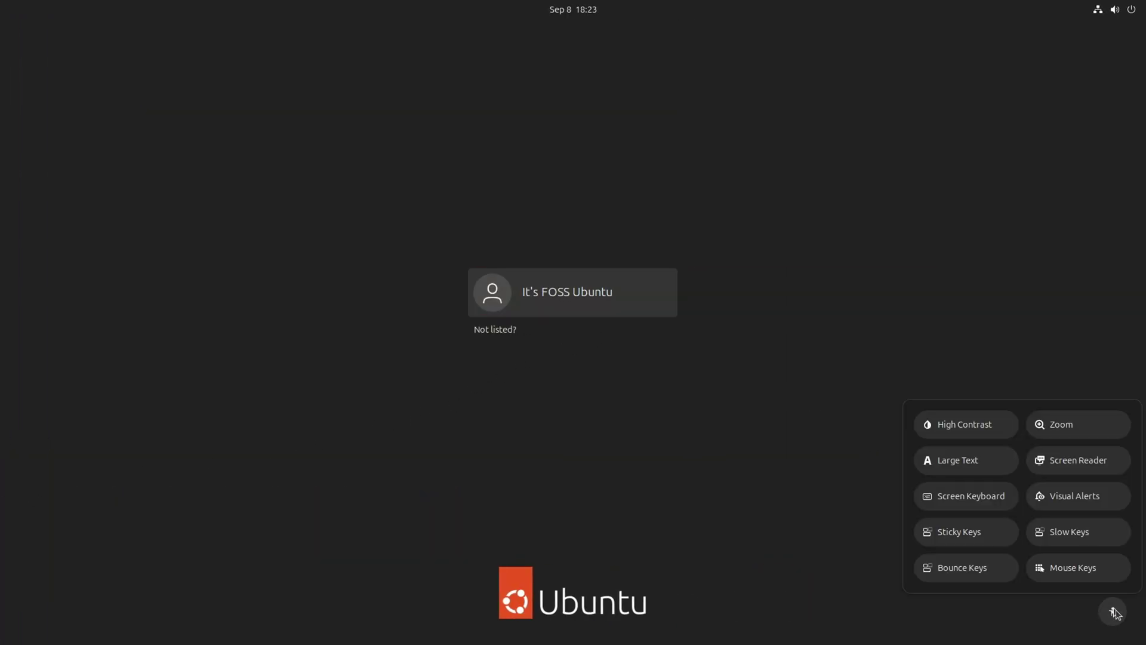
pyautogui.click(1115, 611)
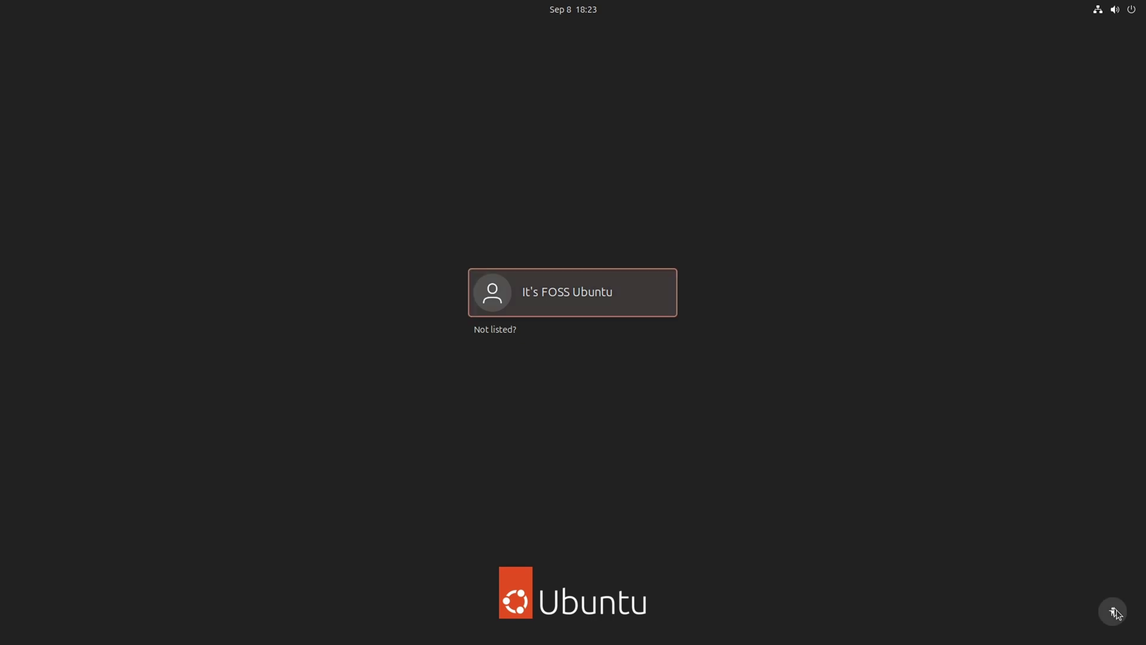
pyautogui.click(1110, 613)
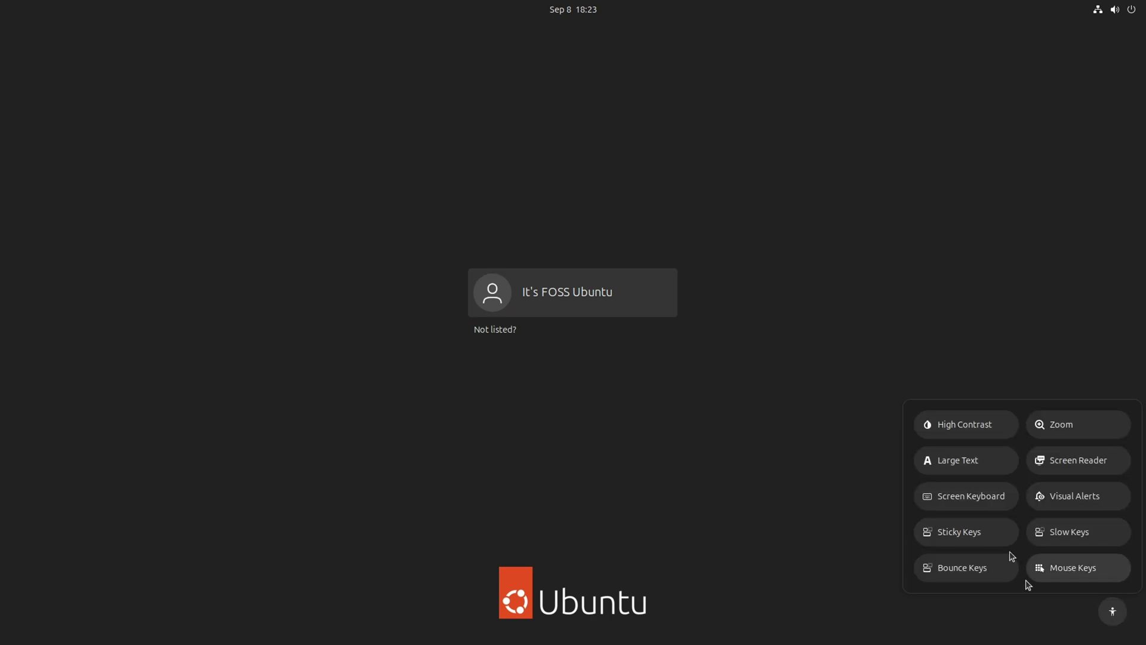
pyautogui.click(1011, 213)
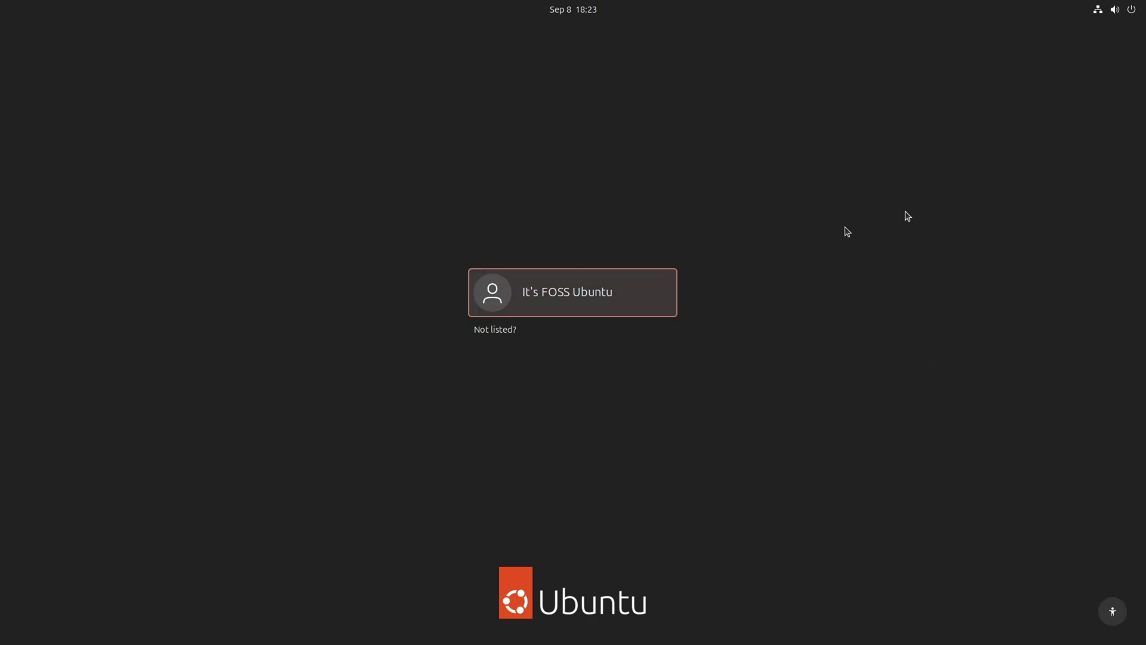
pyautogui.click(622, 285)
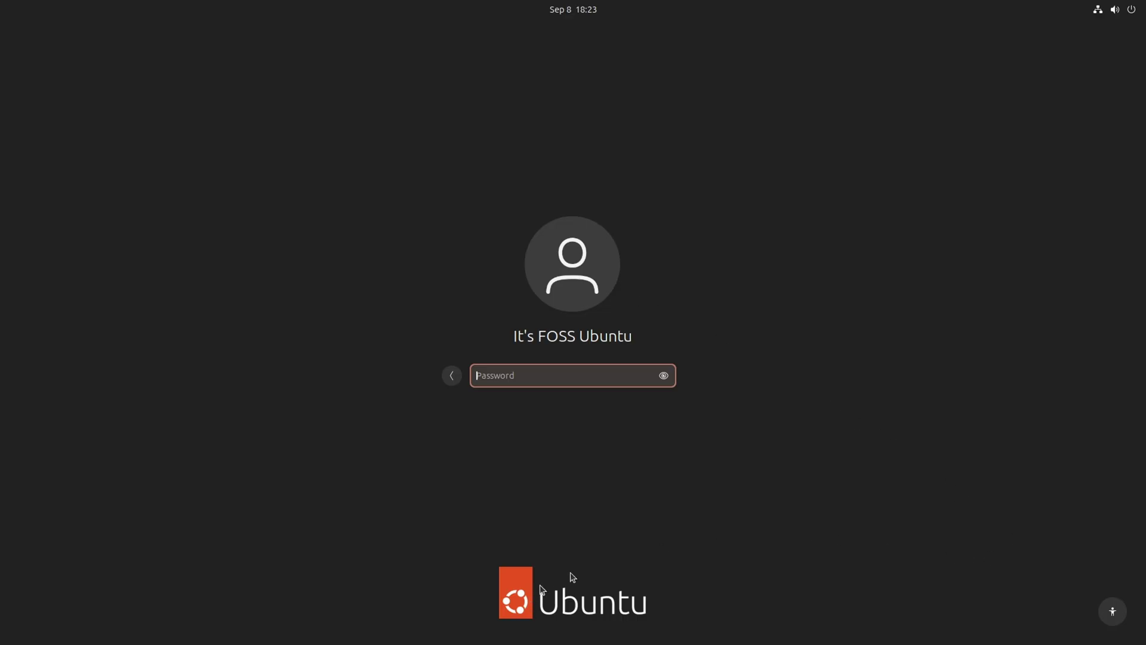
pyautogui.click(1119, 10)
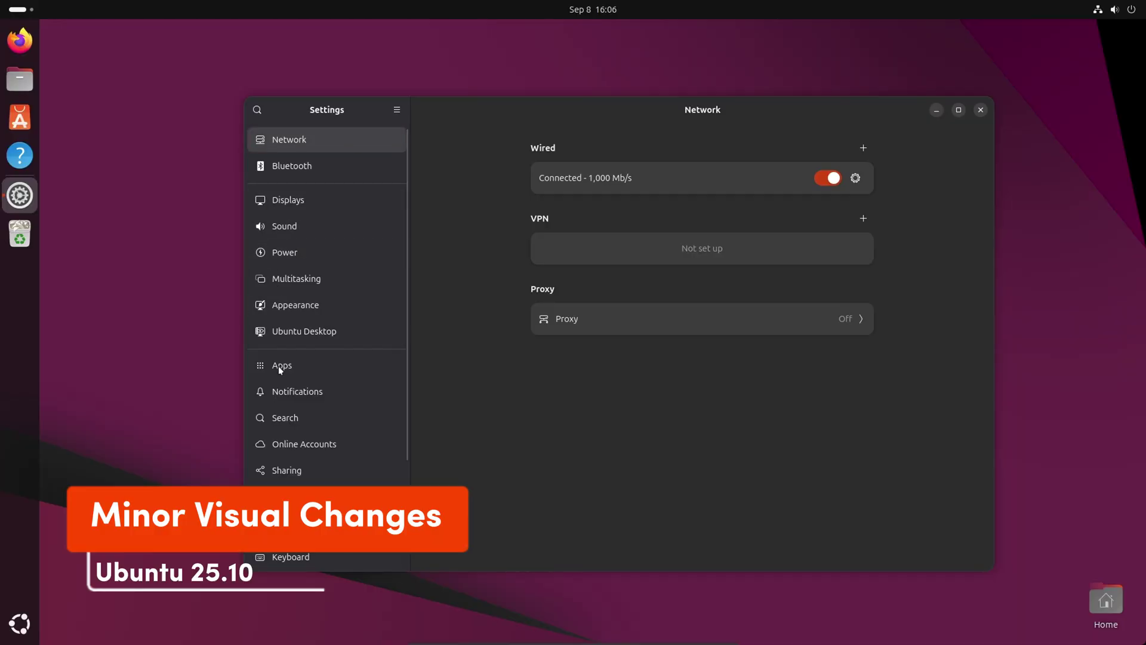
# In Settings > Apps, view App Center's permission details, then Firefox's
pyautogui.click(293, 369)
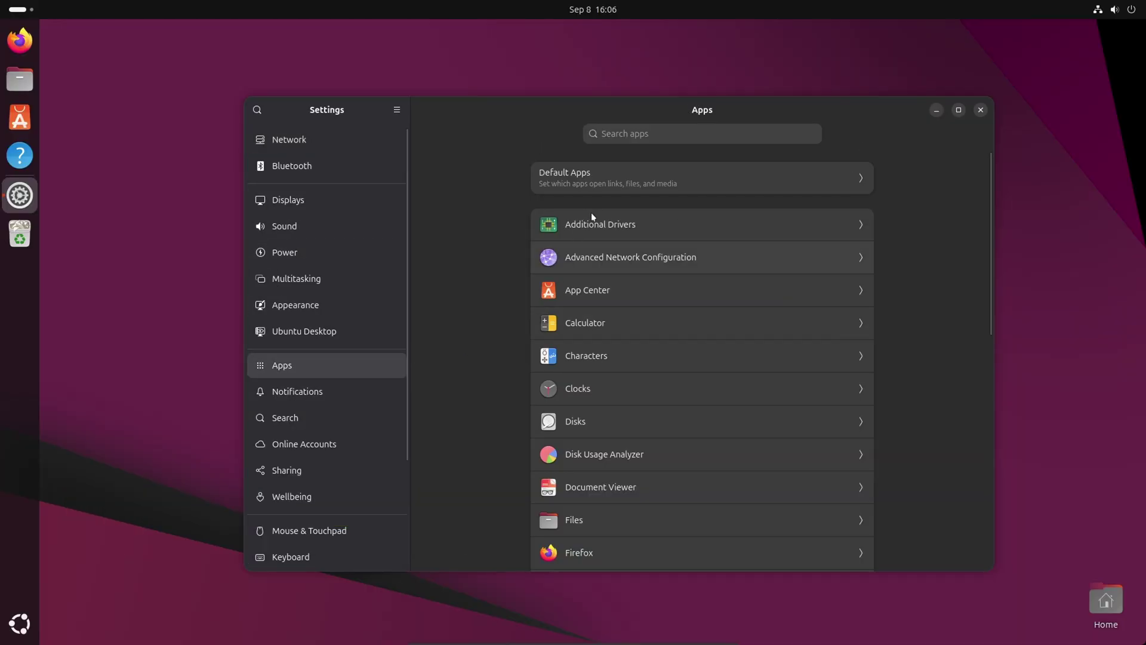
pyautogui.scroll(-2, 591, 284)
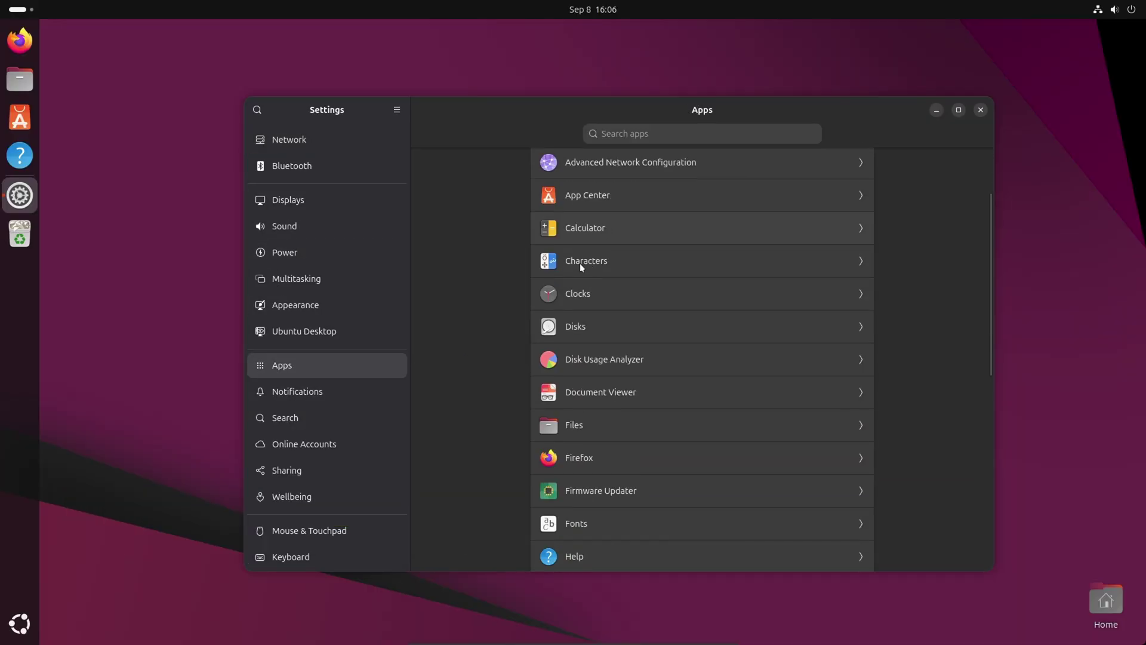
pyautogui.click(576, 201)
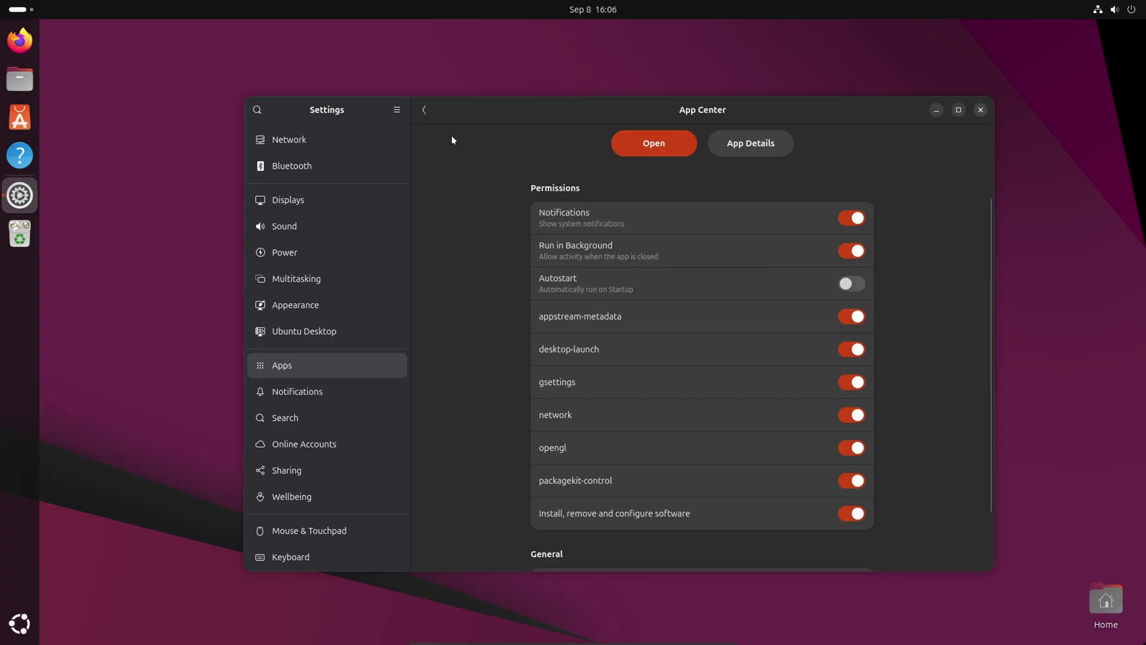
pyautogui.click(424, 110)
pyautogui.click(586, 460)
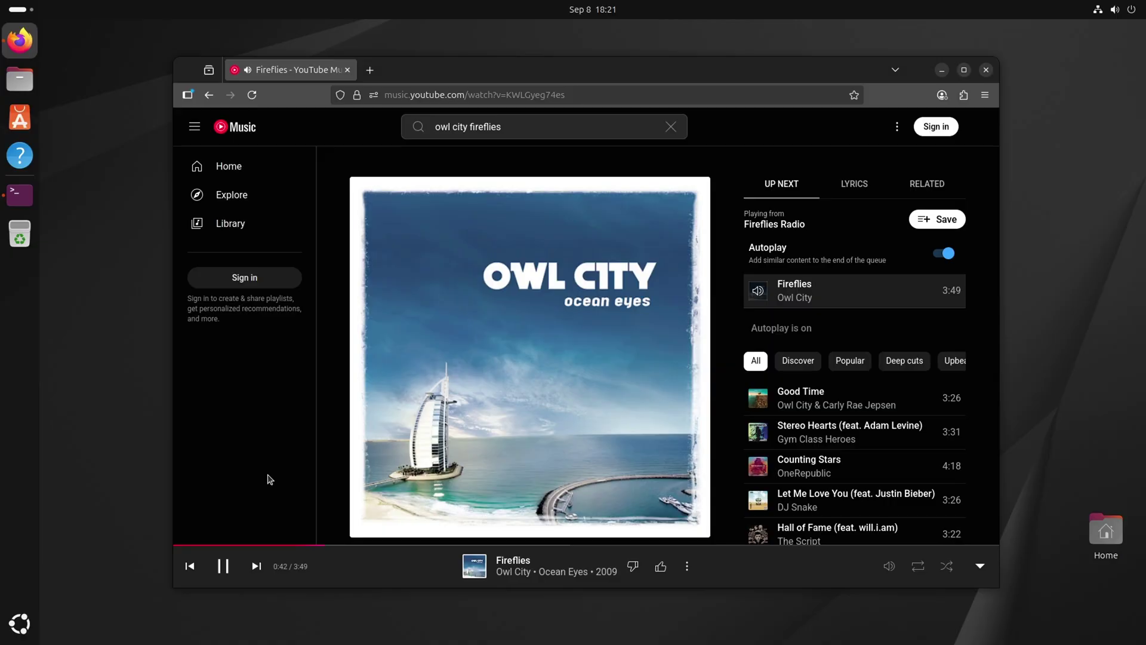
# Lock the screen from quick settings while 'Fireflies' keeps playing
pyautogui.click(1101, 10)
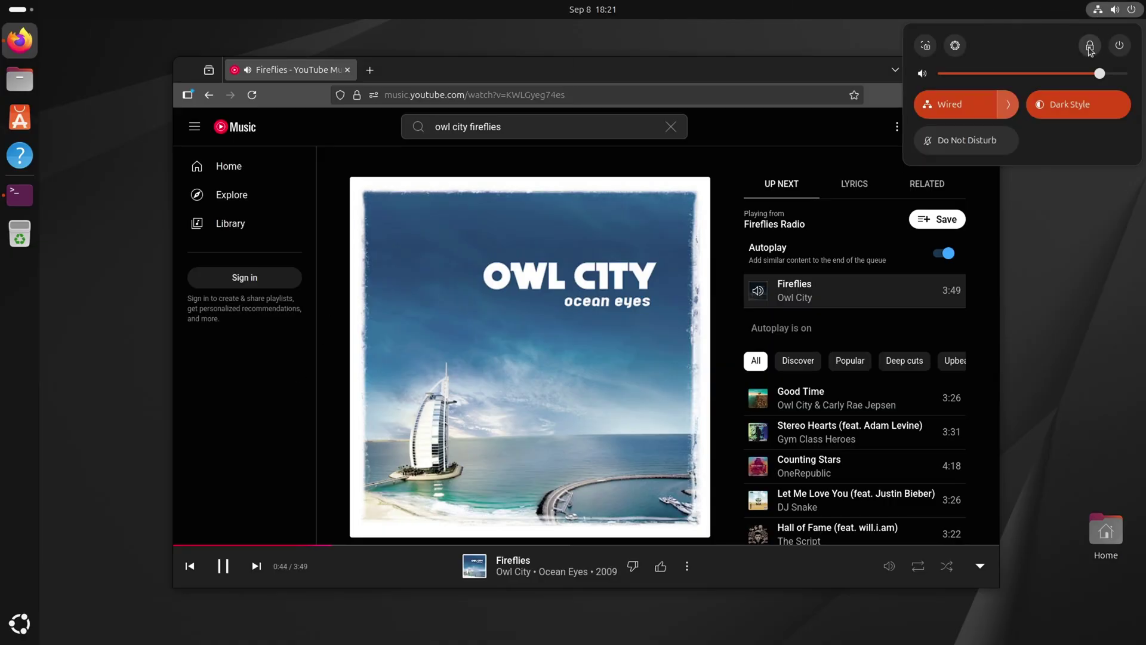
pyautogui.click(1090, 46)
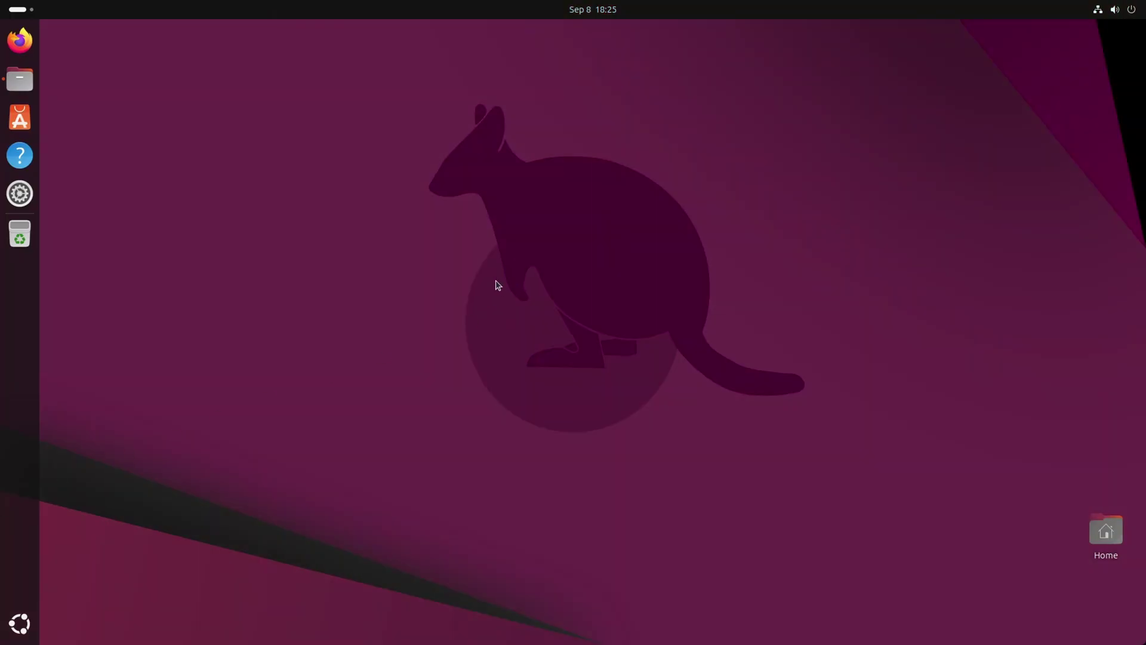
# Launch Settings from the dock icon, opening on the Appearance page
pyautogui.click(20, 194)
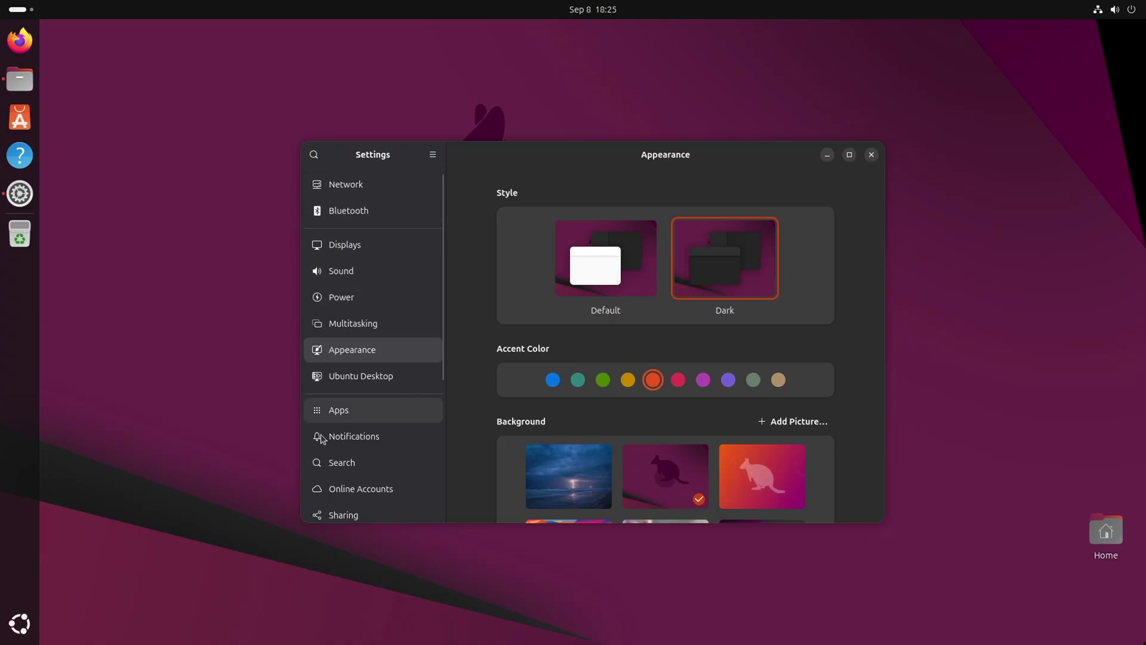
pyautogui.scroll(-3, 323, 508)
pyautogui.scroll(-3, 323, 508)
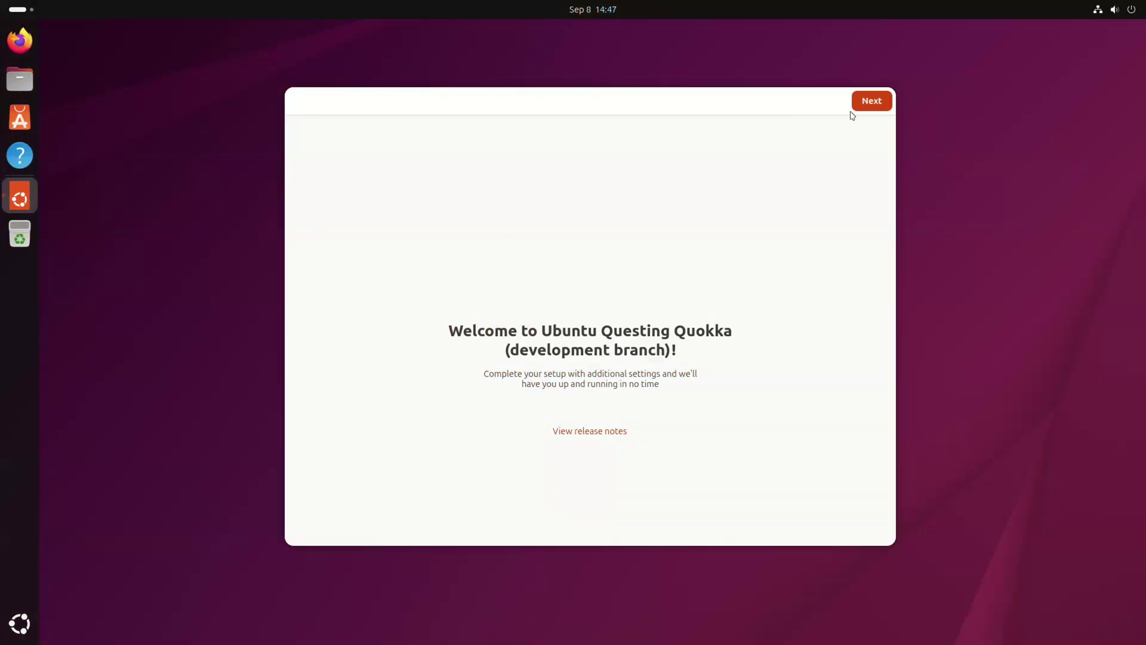
# Choose 'No, don't share system data' and finish the welcome wizard
pyautogui.click(869, 102)
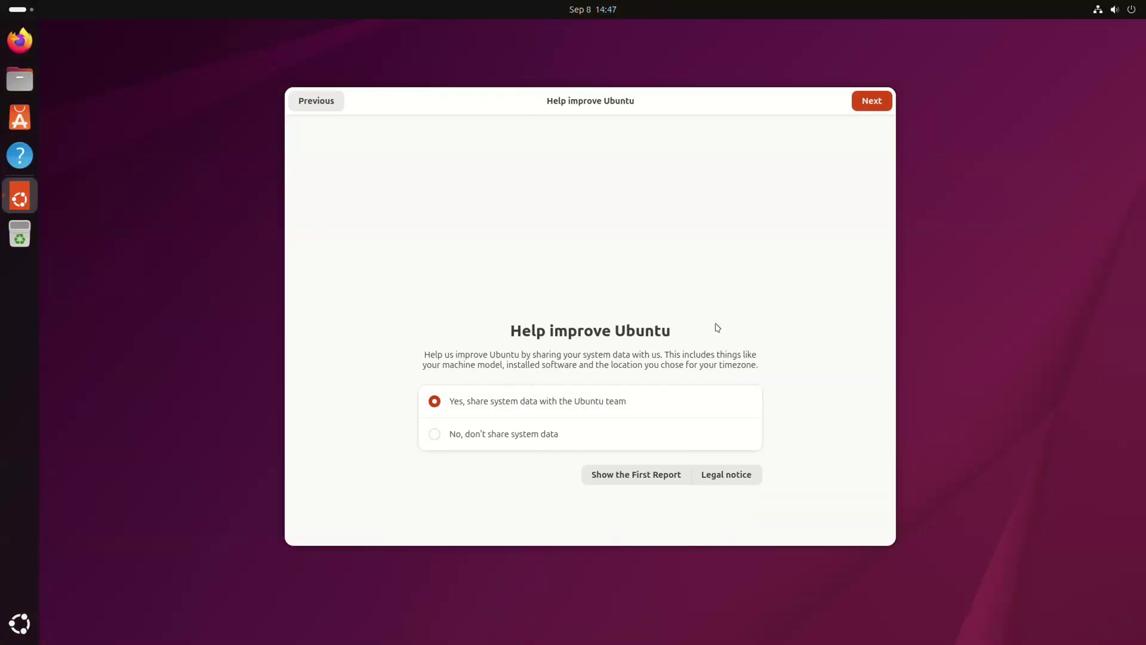
pyautogui.click(510, 432)
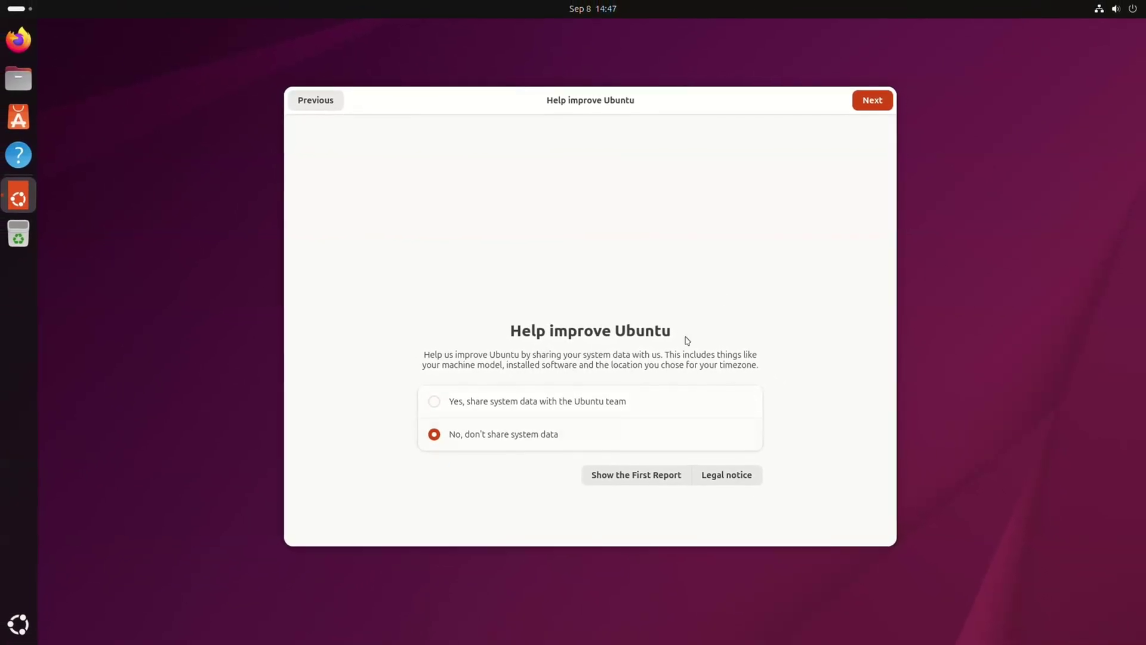
pyautogui.click(865, 107)
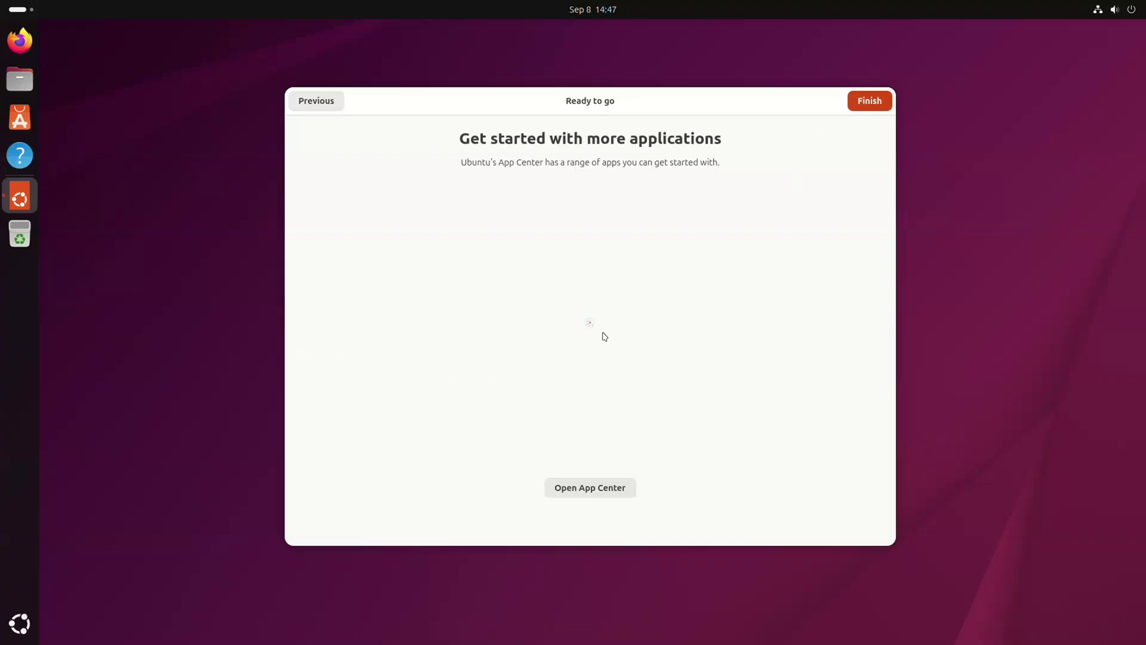
pyautogui.click(866, 103)
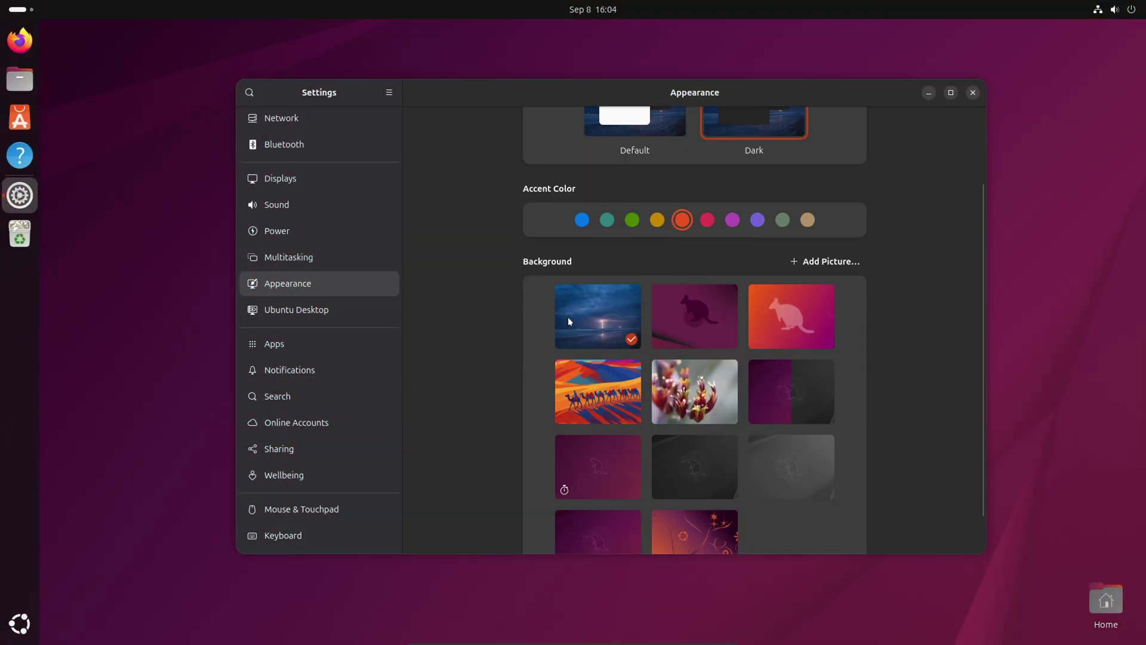
pyautogui.scroll(-1, 660, 270)
# Try the purple and orange kangaroo wallpapers, apply the camel desert one, and move Settings lower
pyautogui.click(670, 271)
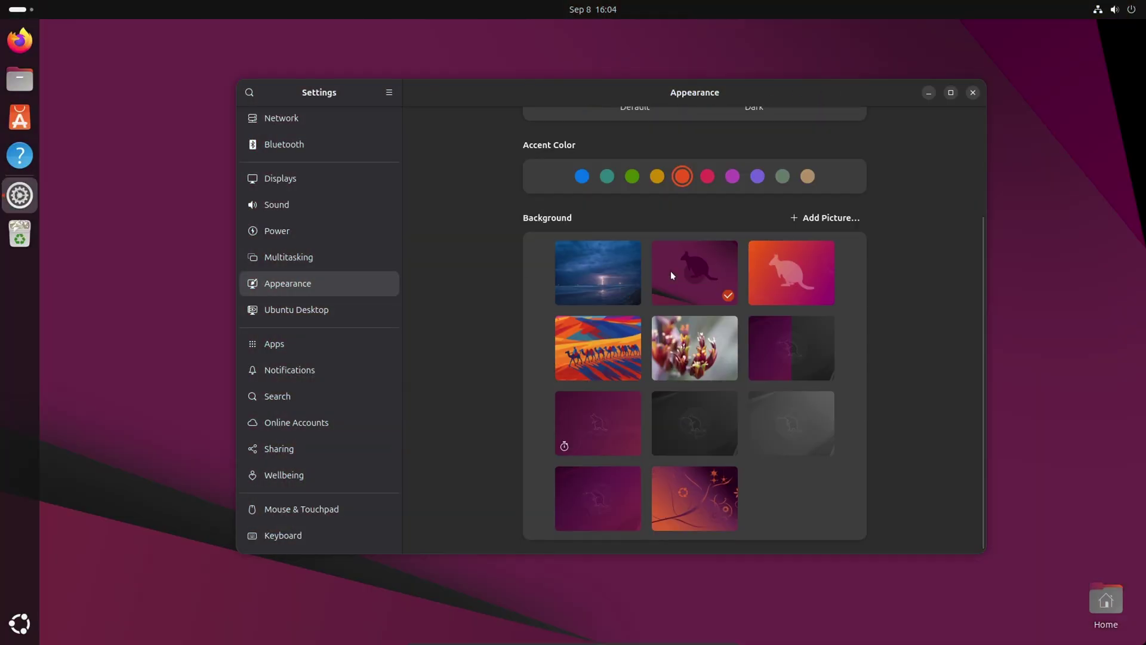
pyautogui.click(792, 283)
pyautogui.click(609, 353)
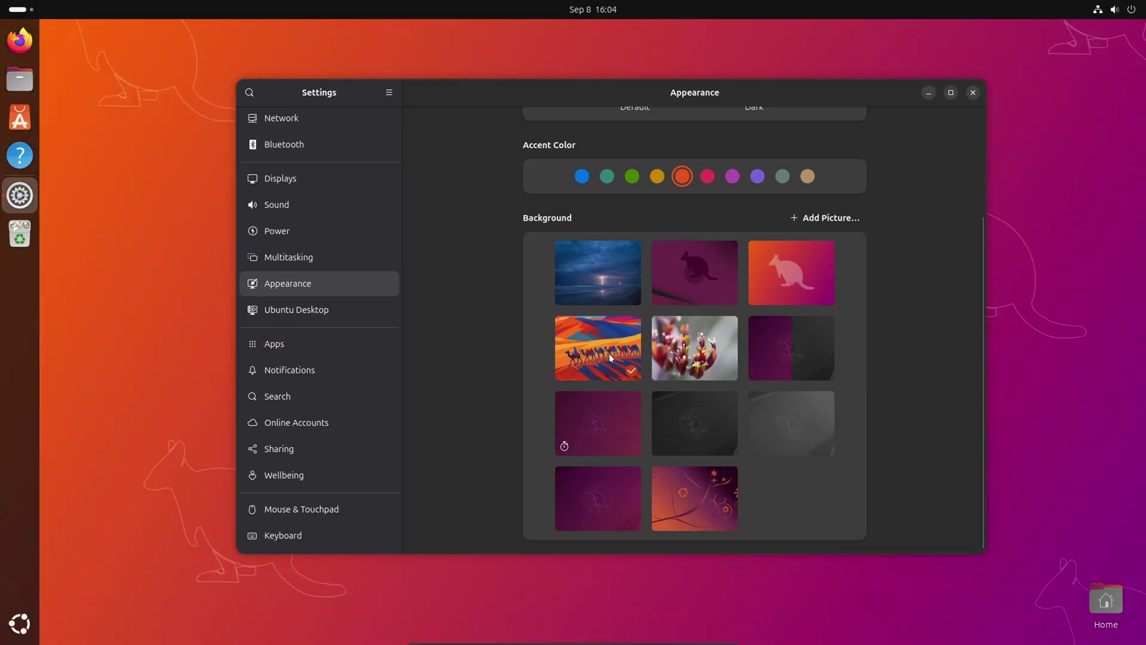
pyautogui.moveTo(680, 103); pyautogui.dragTo(654, 282)
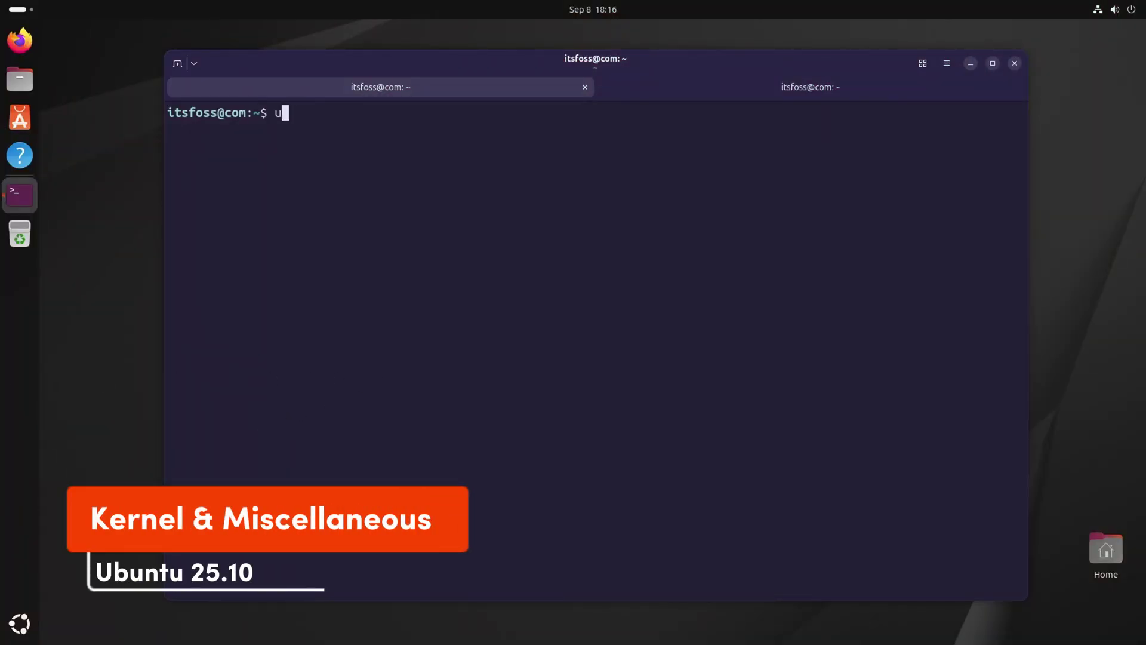
pyautogui.write('name -r')
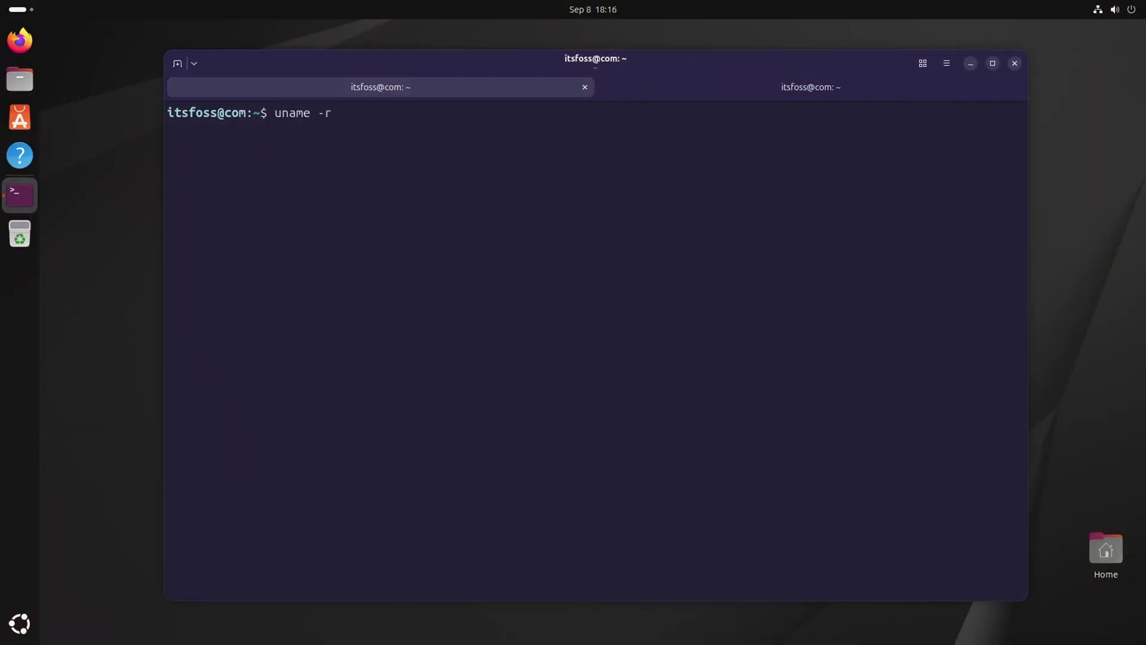
# Run 'uname -r', which reports kernel 6.17.0-3-generic
pyautogui.press('Return')
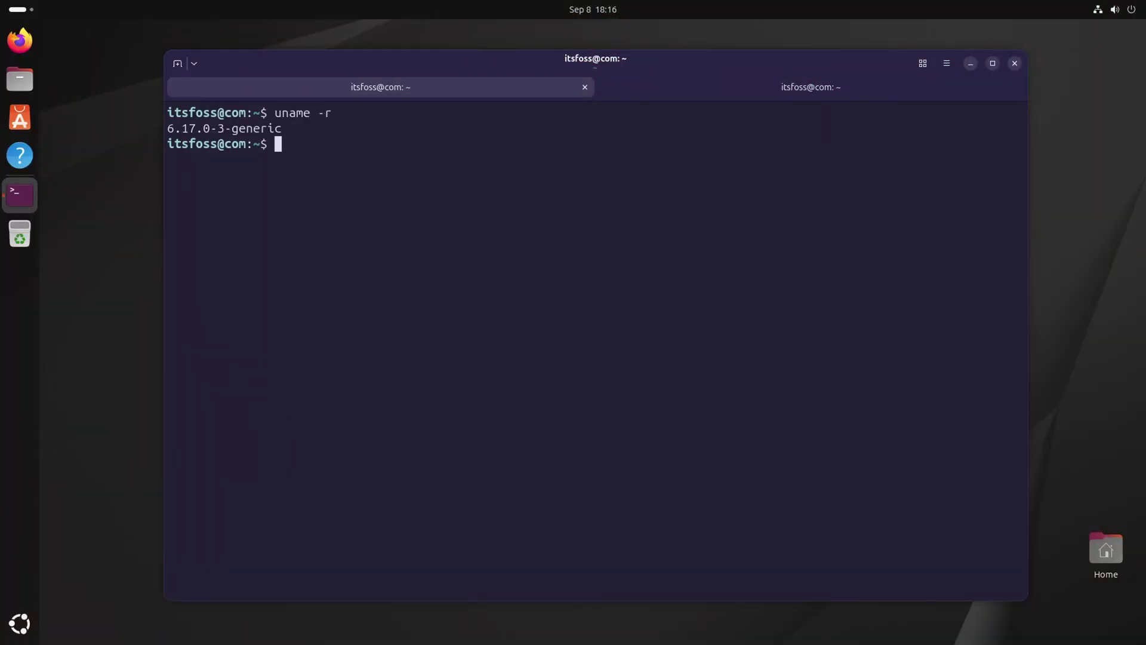